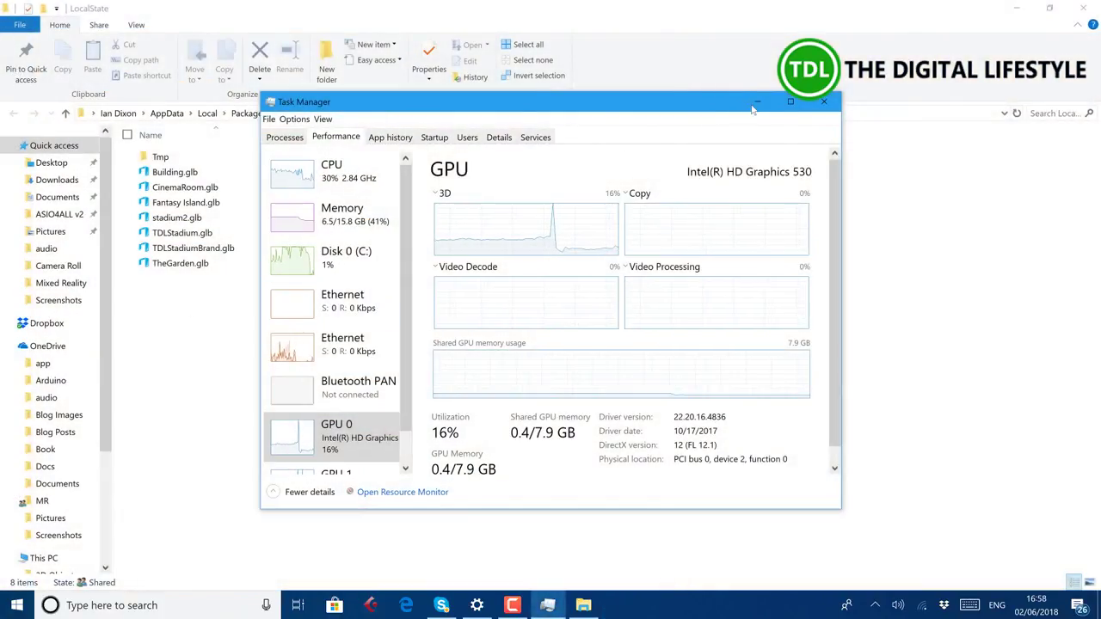
Check the LocalState folder path in File Explorer and bring up Building.glb's context menu.
left_click(755, 102)
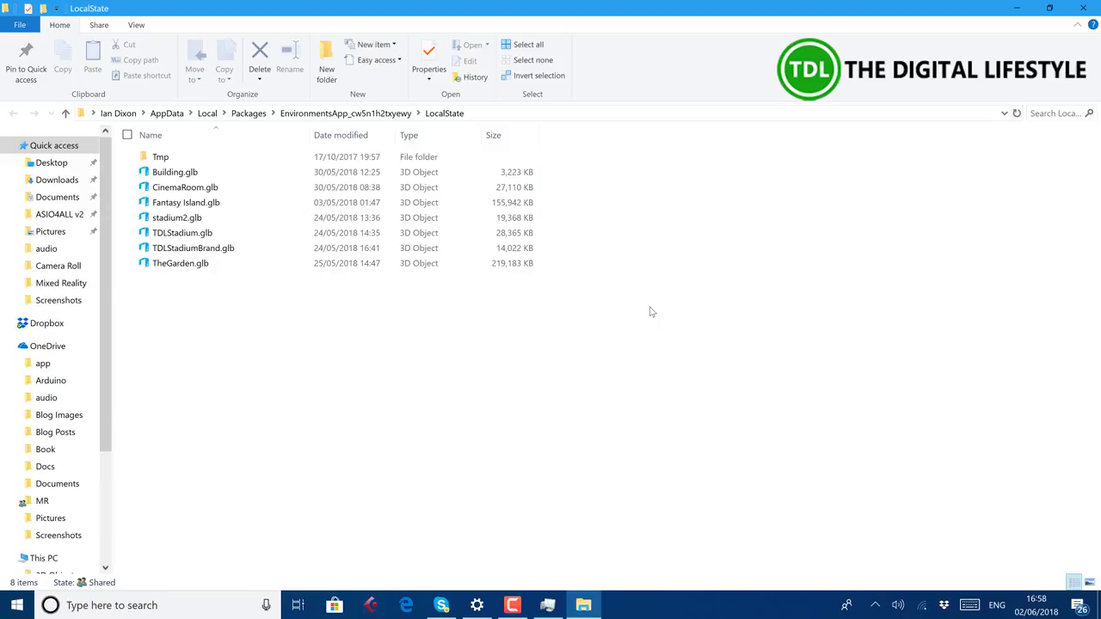
left_click(533, 121)
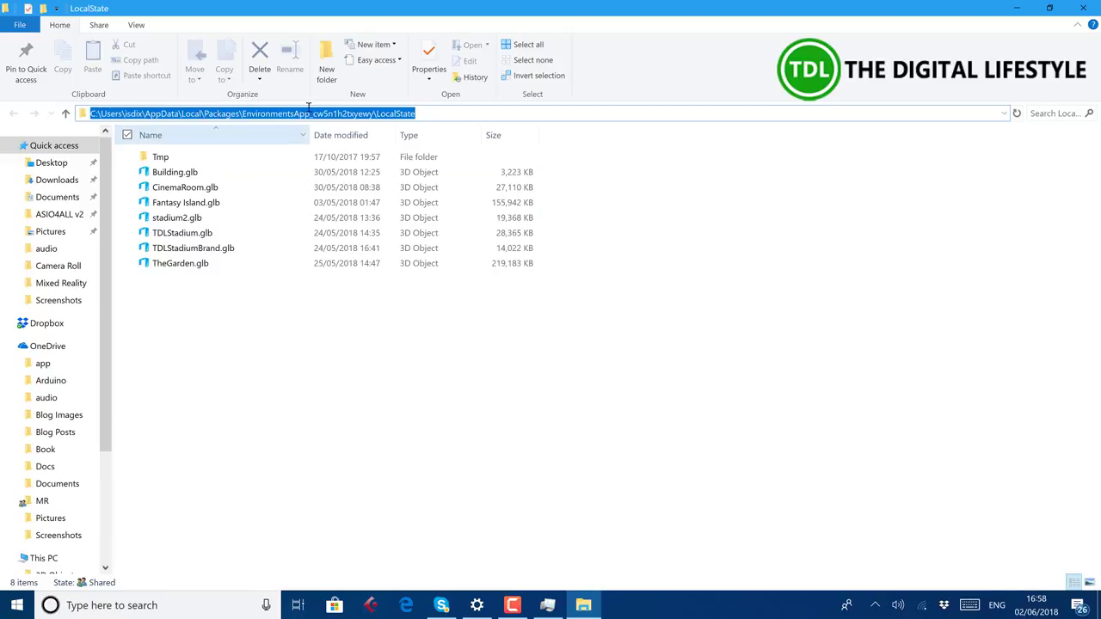
left_click(414, 426)
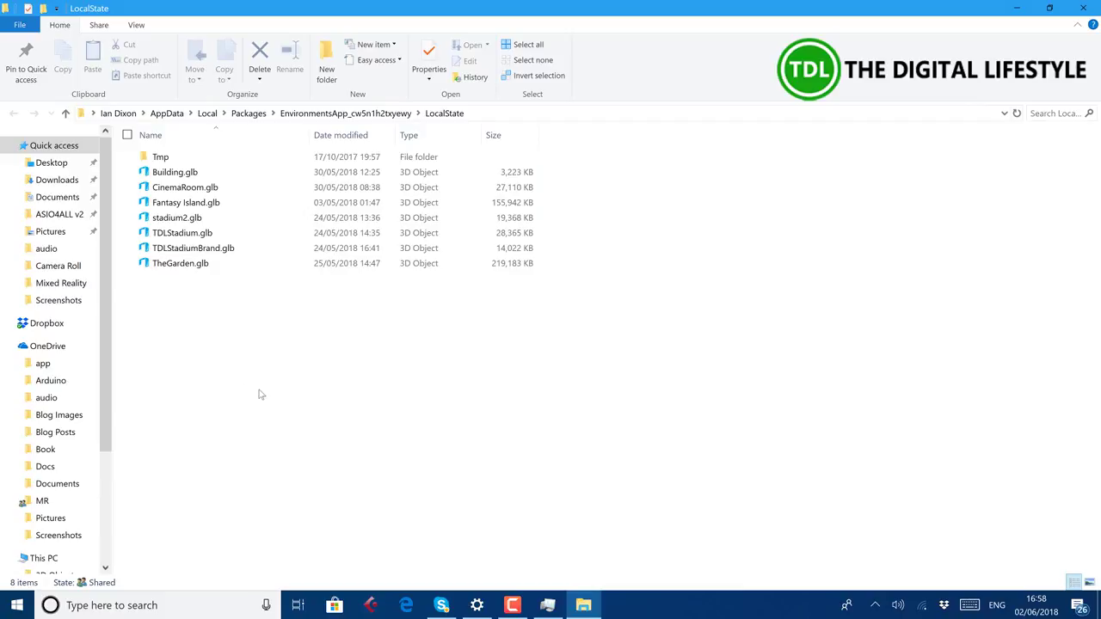
right_click(203, 173)
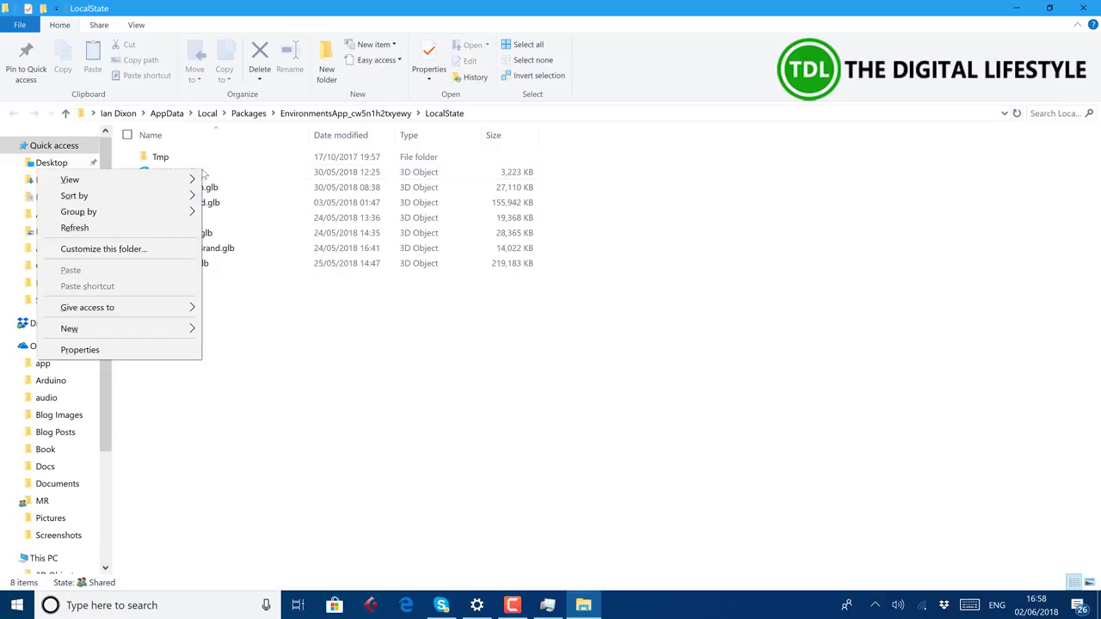
left_click(325, 372)
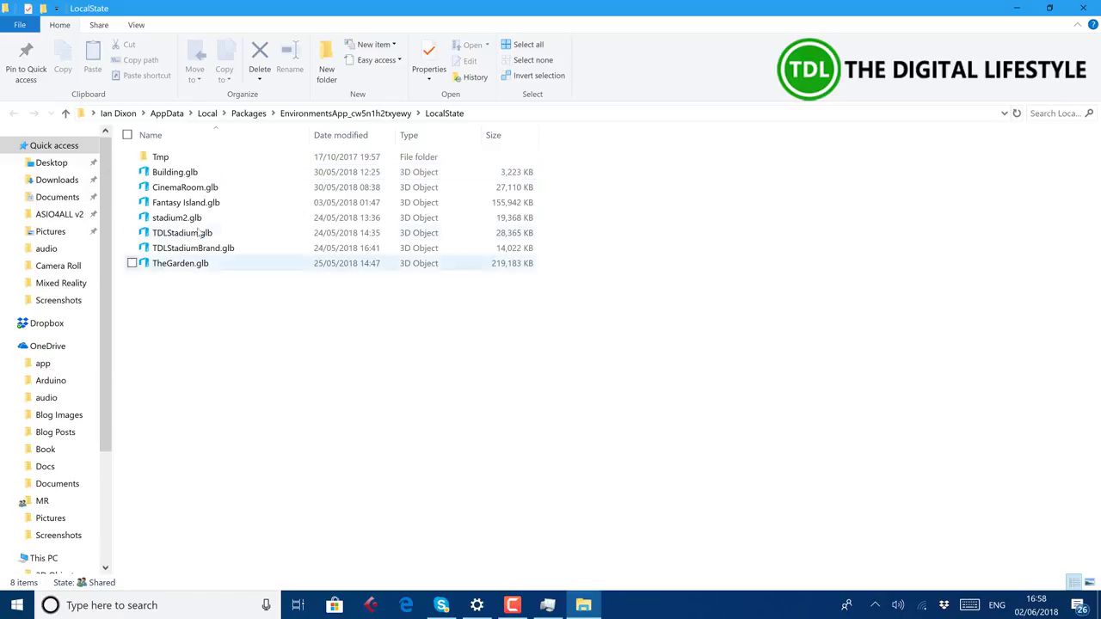
right_click(215, 171)
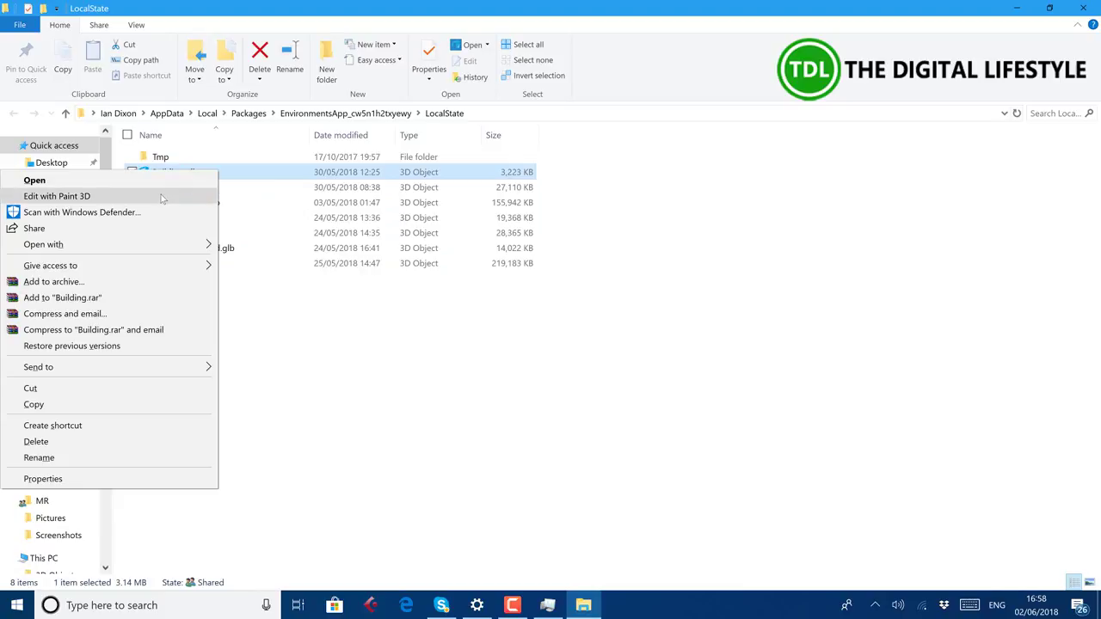
Open Building.glb in Paint 3D and toggle Show canvas on, then back off.
left_click(162, 197)
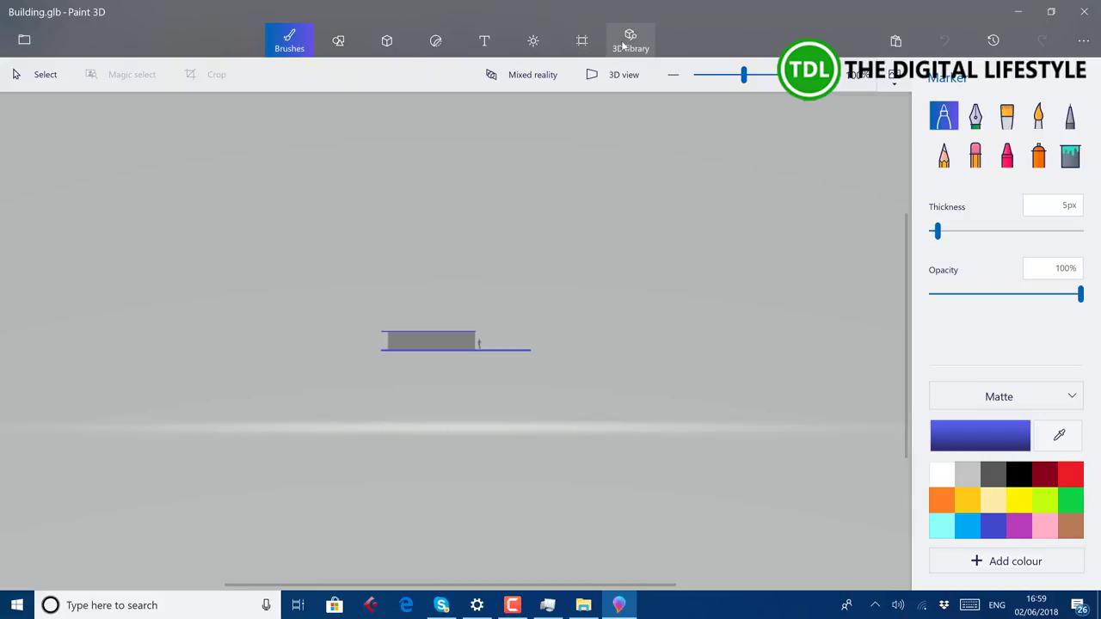
left_click(582, 39)
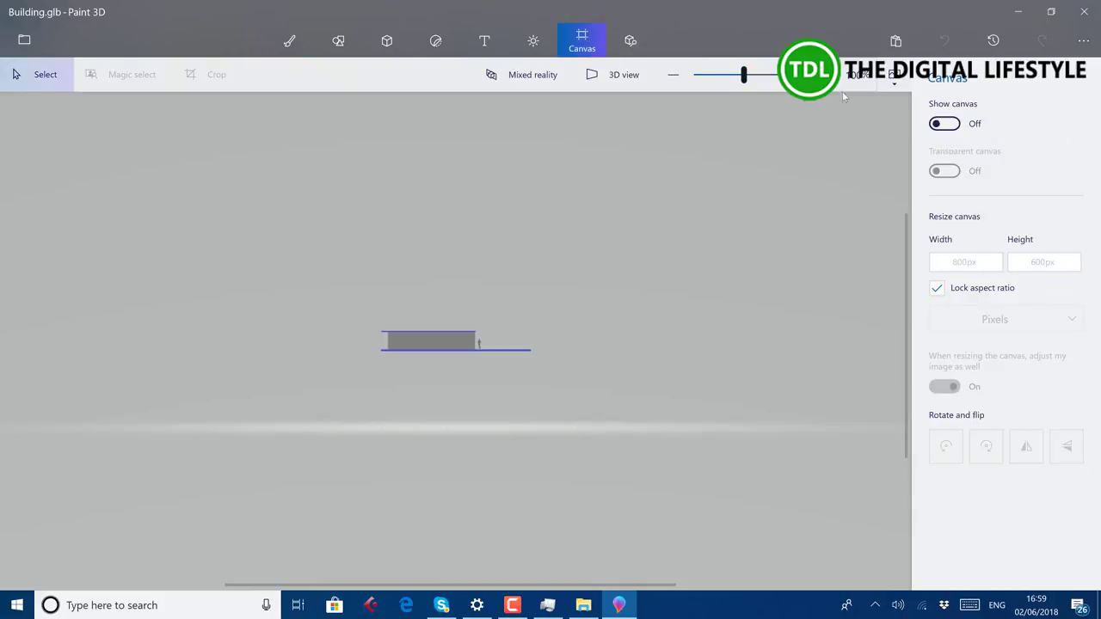
left_click(950, 124)
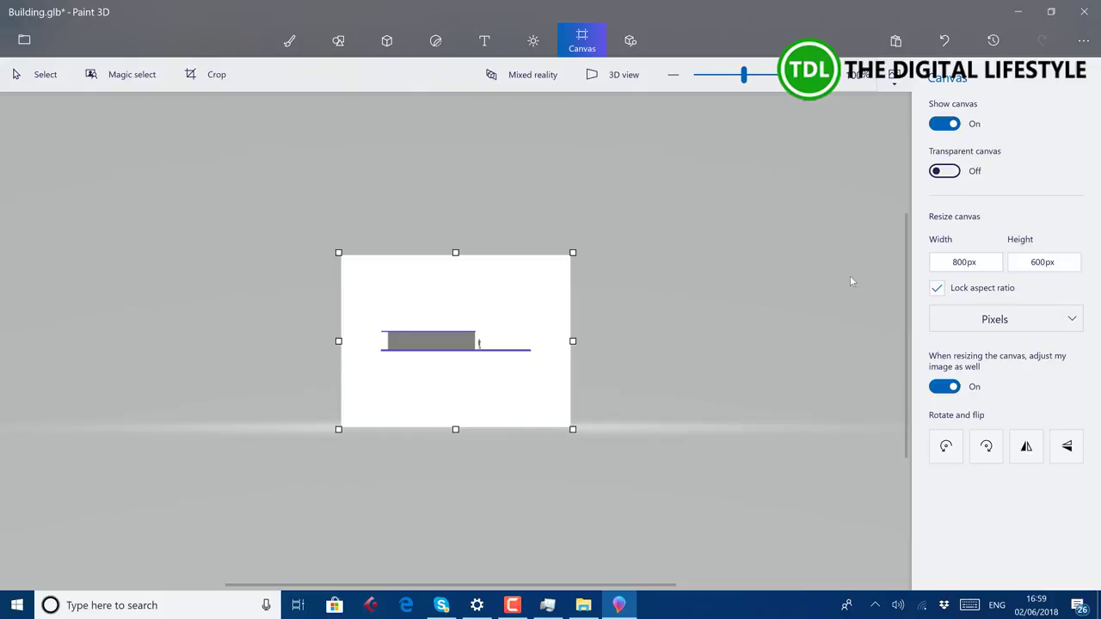
left_click(951, 124)
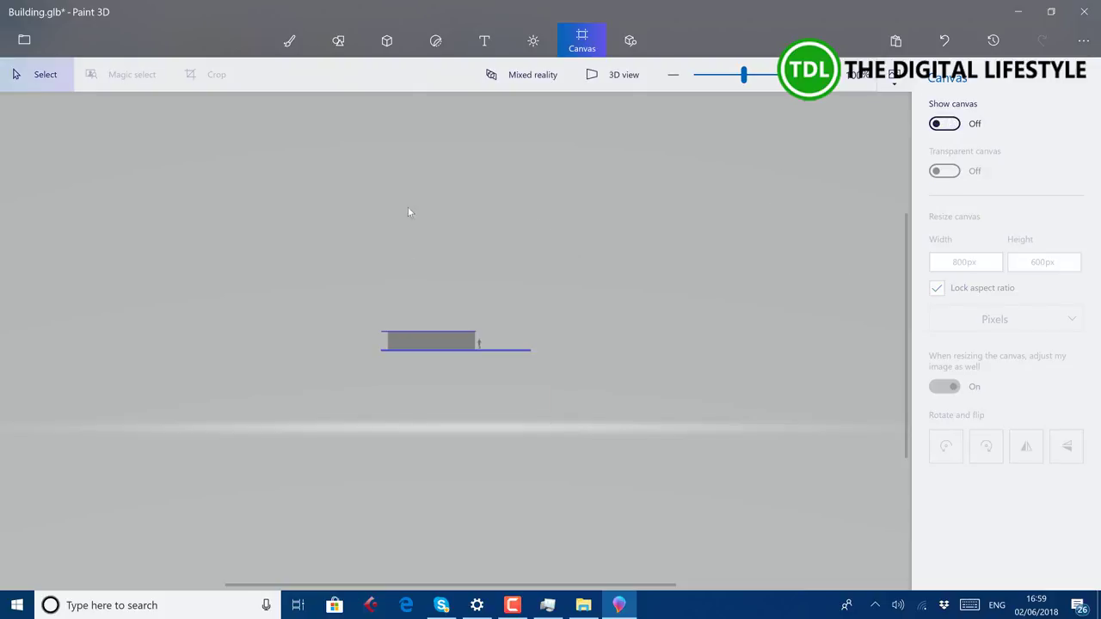
Switch to 3D view, select the building with Multiselect enabled, and zoom out to see it whole.
left_click(603, 76)
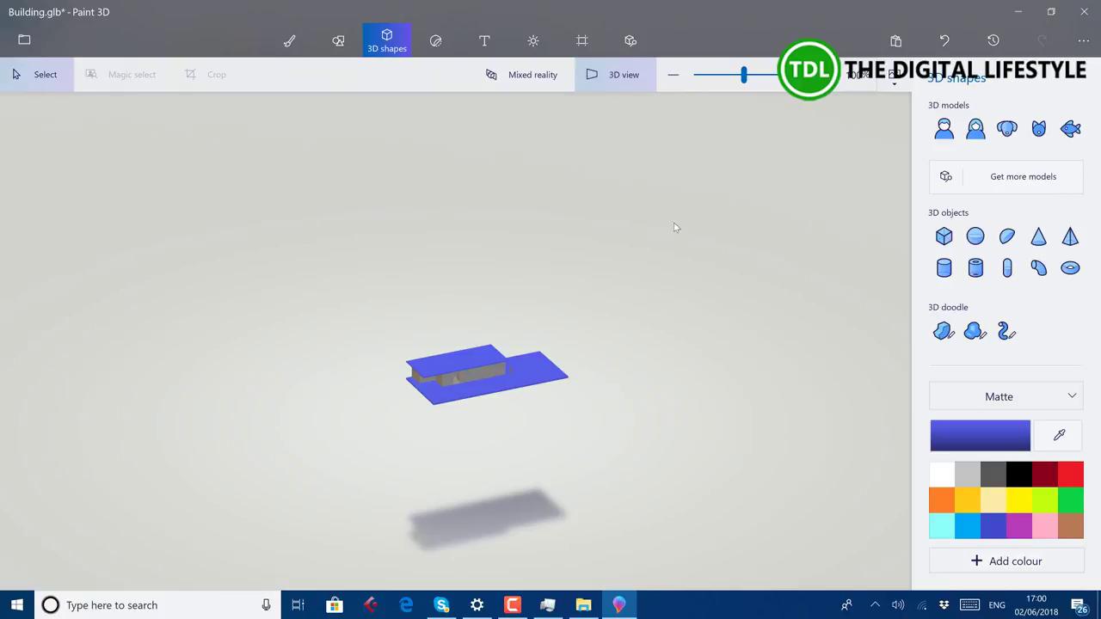
left_click(473, 371)
left_click(1053, 194)
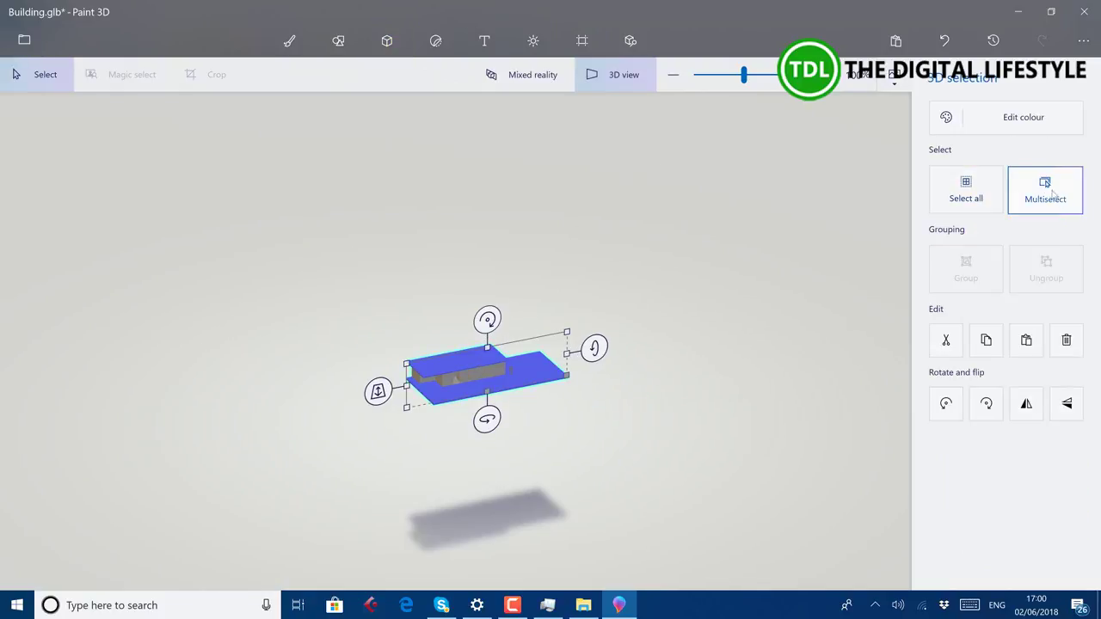
left_click(701, 76)
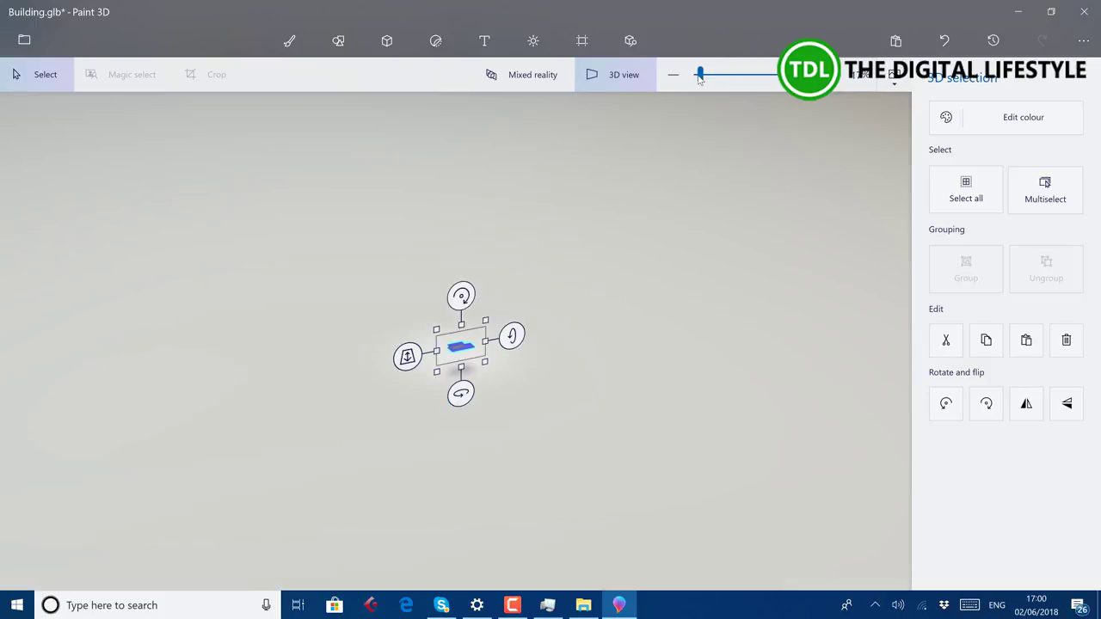
left_click(674, 74)
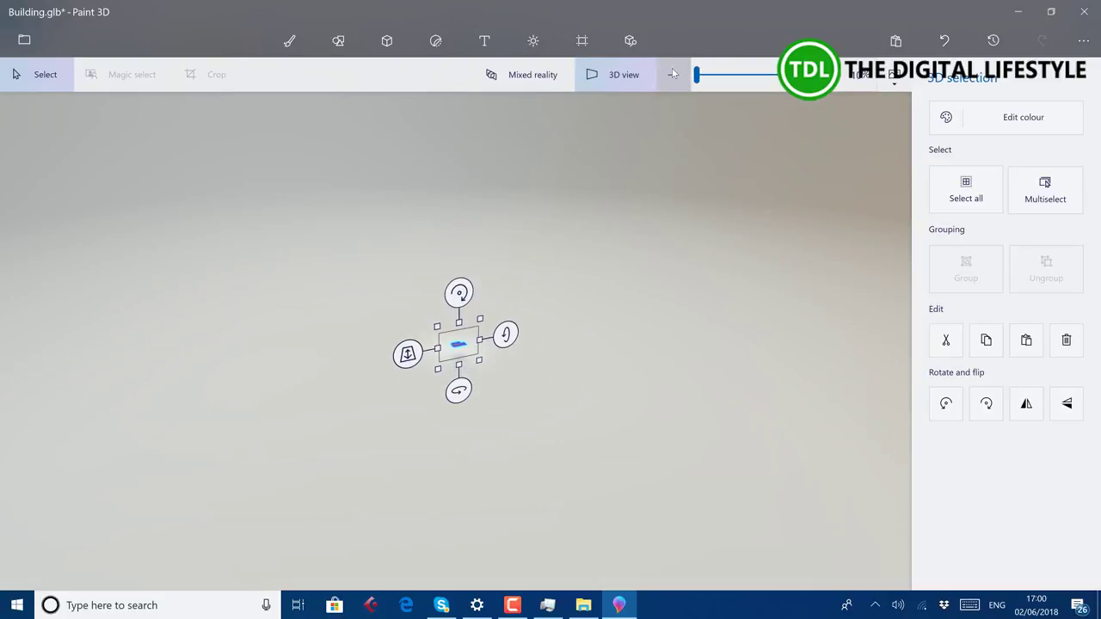
scroll(561, 210, "up", 3)
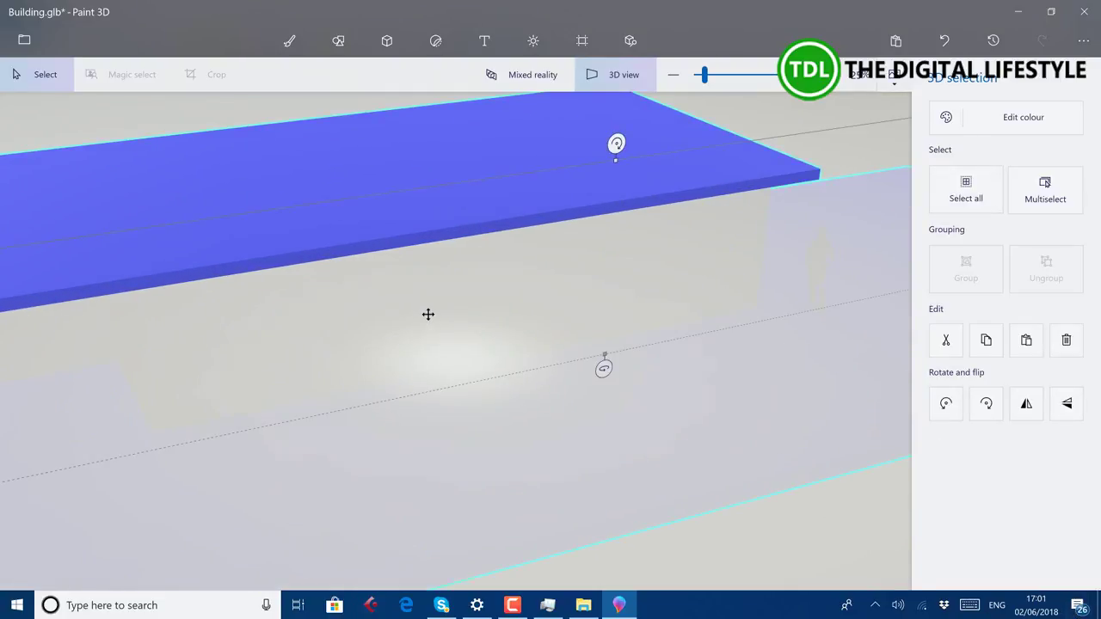
left_click(673, 74)
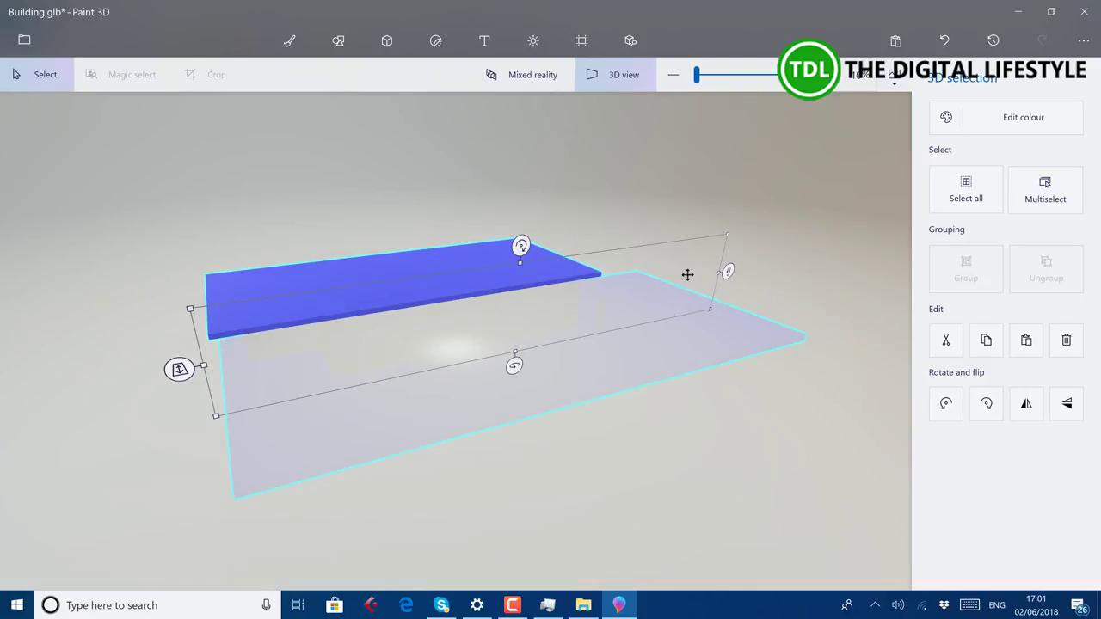
left_click(590, 50)
Show the white canvas and select the building in 3D view.
left_click(962, 128)
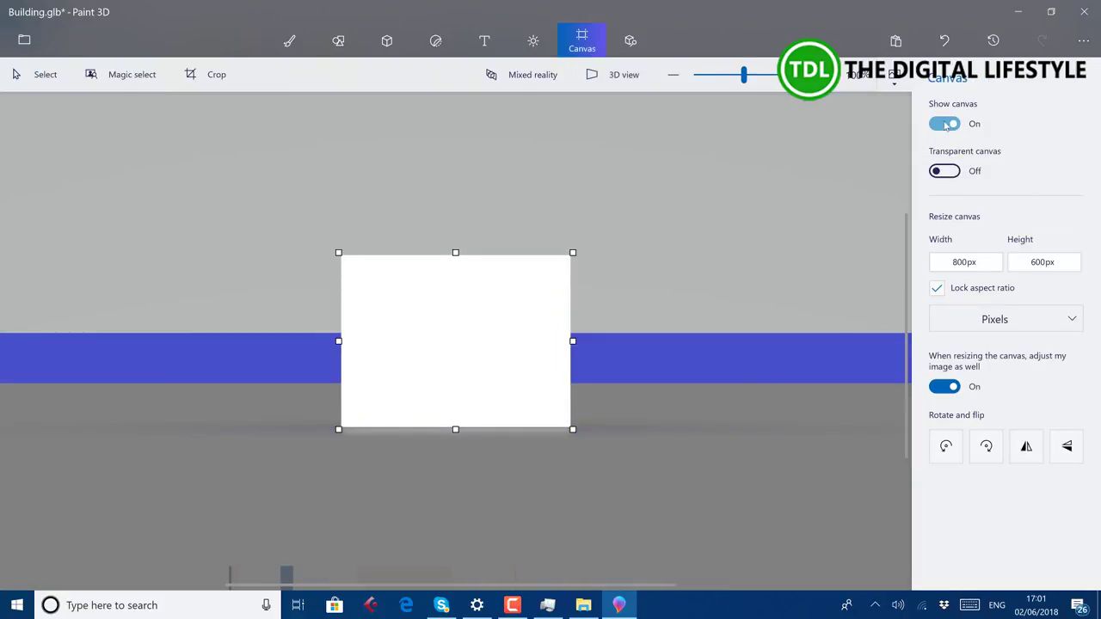
left_click(618, 76)
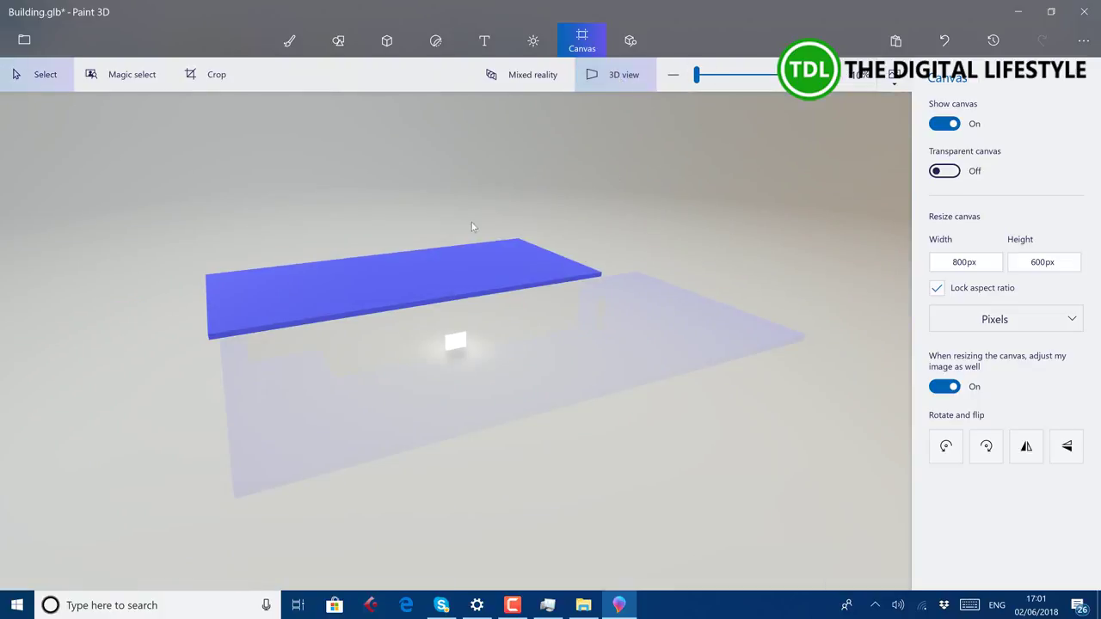
left_click(374, 324)
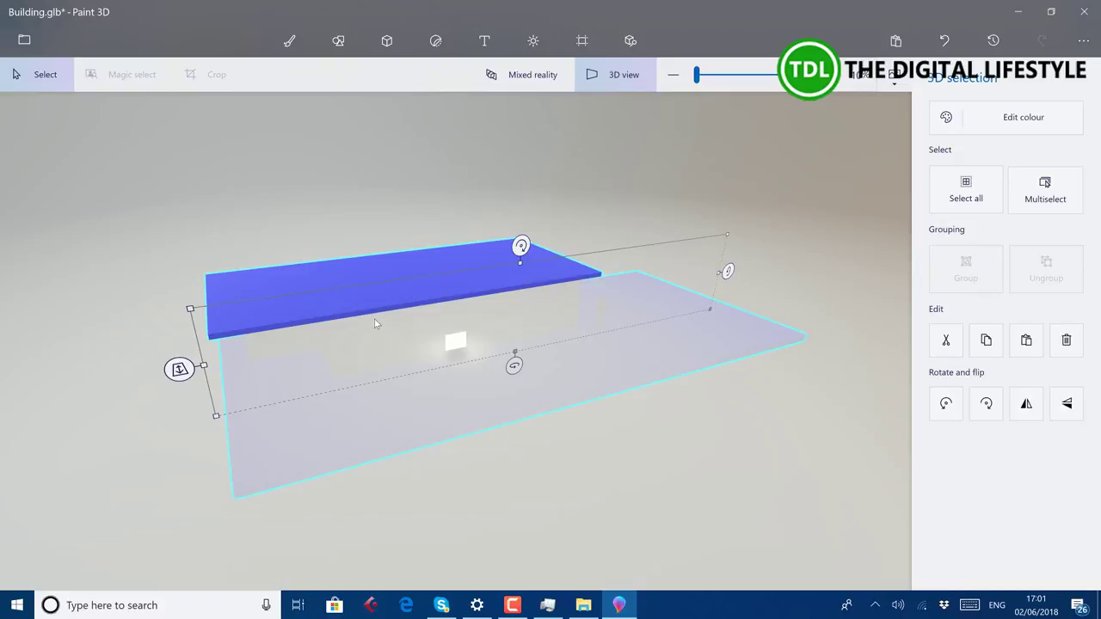
right_click(374, 324)
key("Escape")
Orbit to a low frontal view and scale the building far beyond the canvas.
left_click_drag(352, 353, 336, 288)
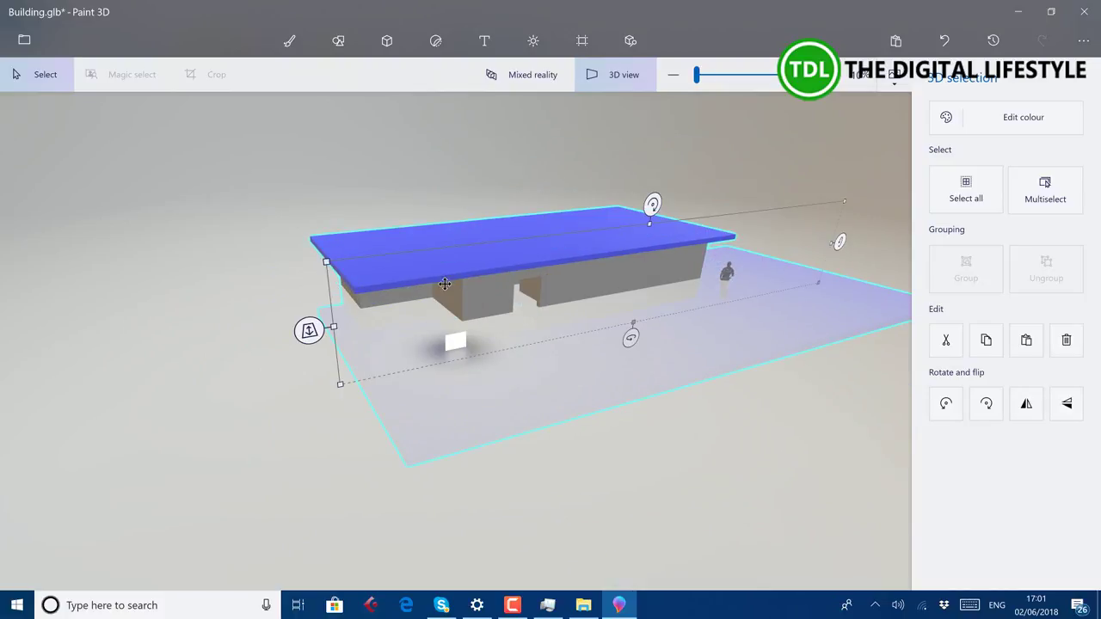
left_click_drag(445, 284, 512, 419)
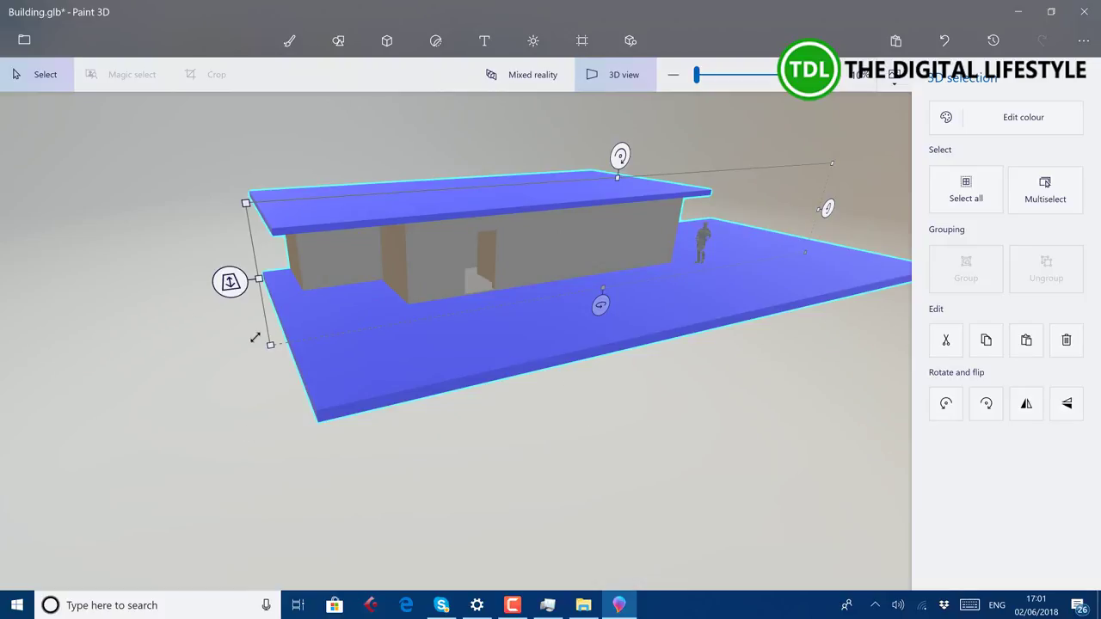
left_click_drag(269, 346, 156, 388)
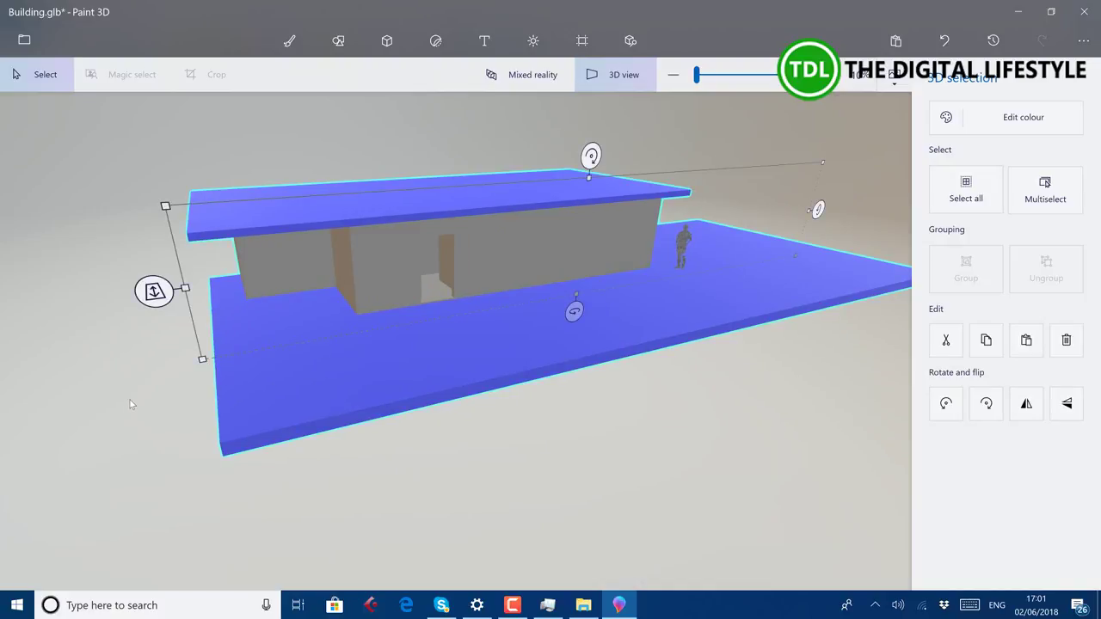
key("ctrl+shift+c")
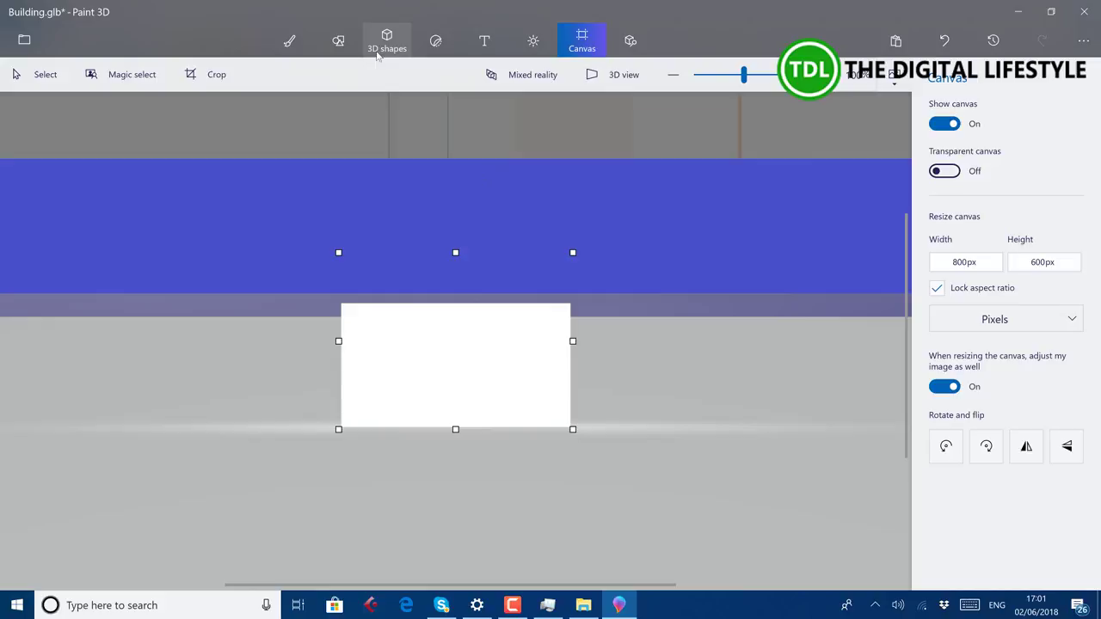
Start a new blank project, discarding the unsaved changes to Building.glb.
left_click(25, 34)
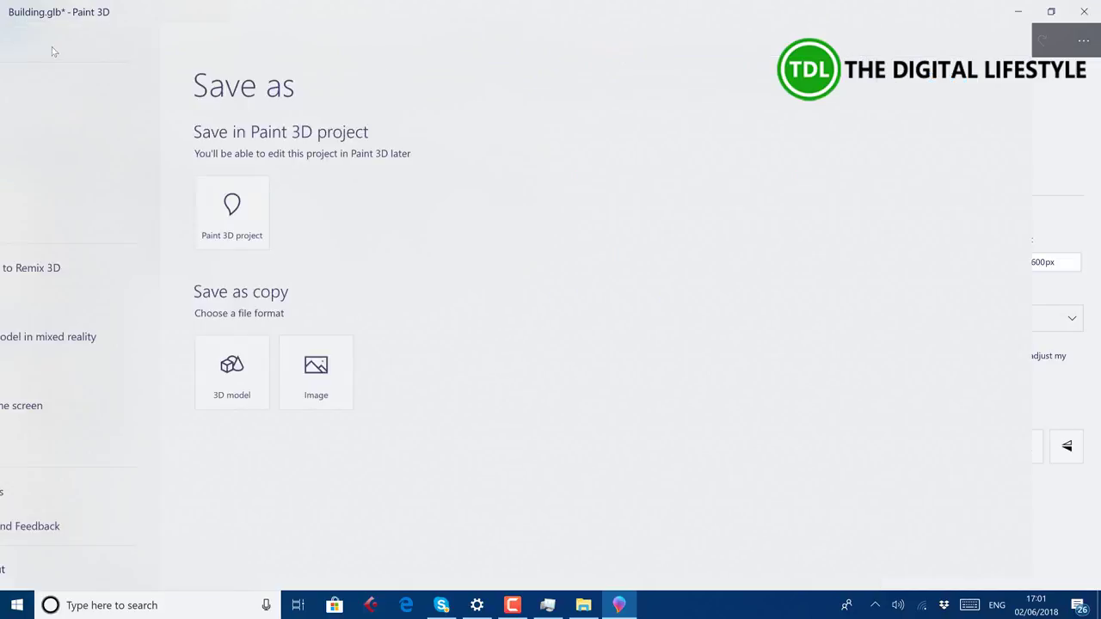
left_click(45, 83)
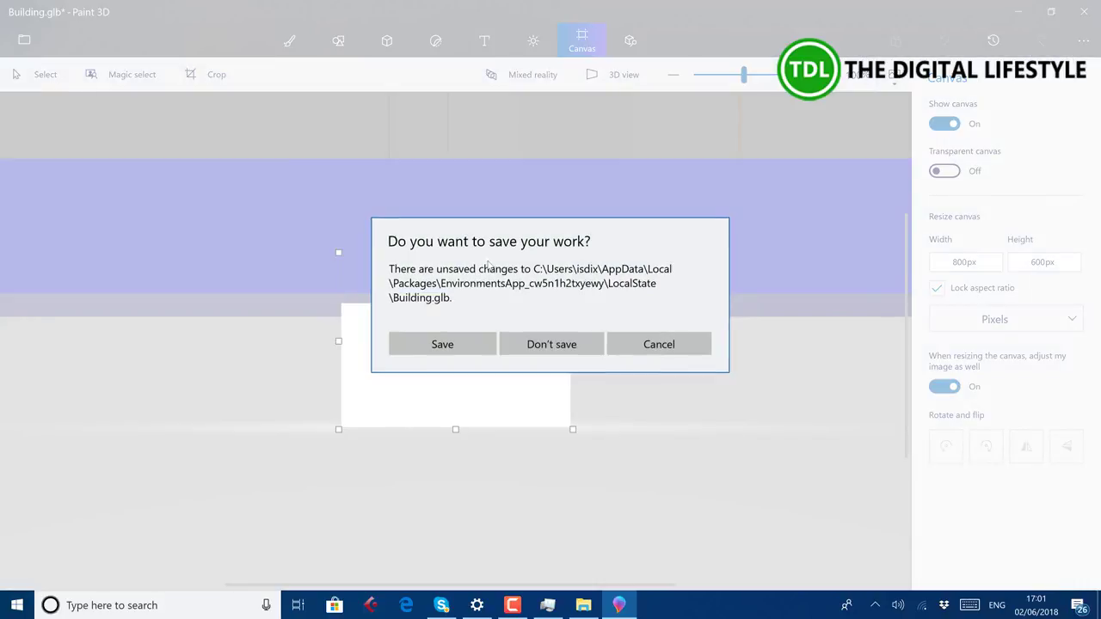
left_click(566, 344)
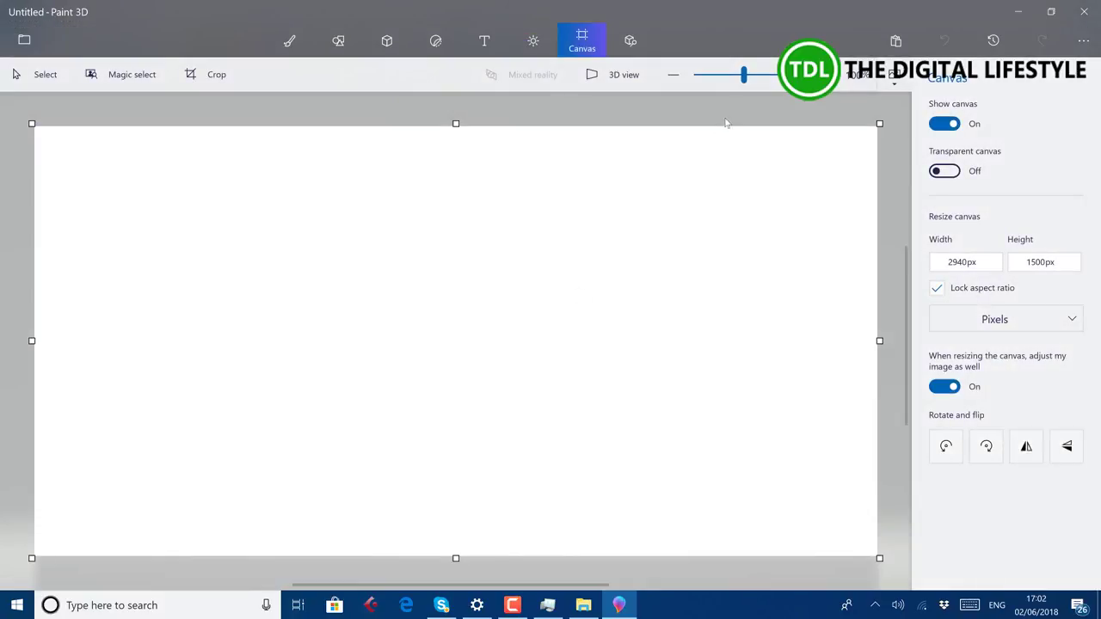
View the blank canvas in 3D perspective, zoomed far out.
left_click_drag(744, 75, 702, 79)
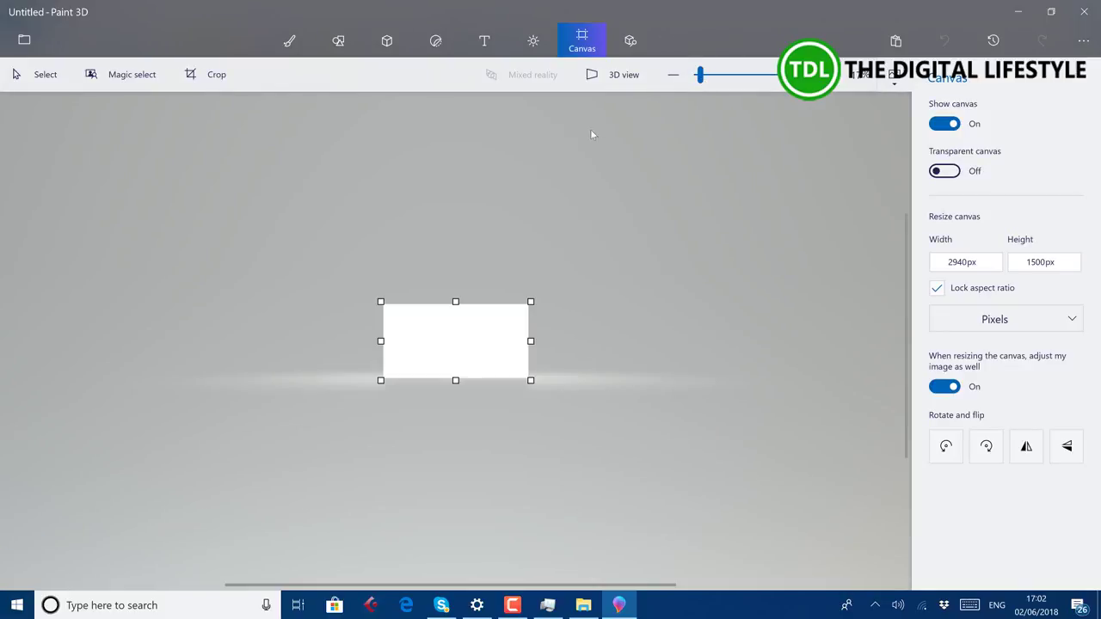
left_click(679, 78)
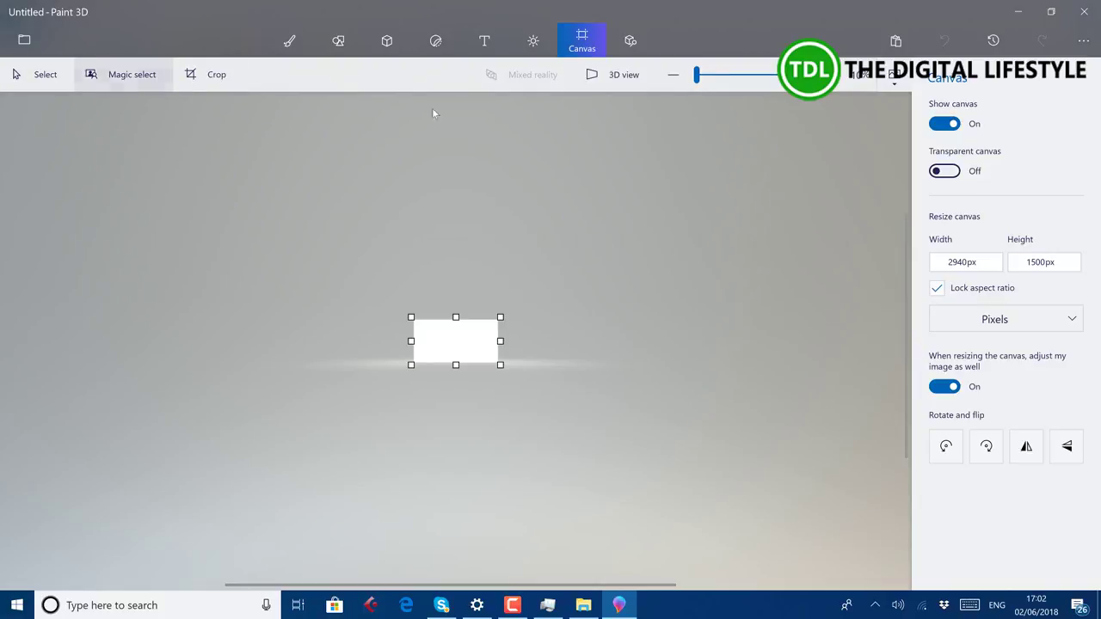
left_click(605, 76)
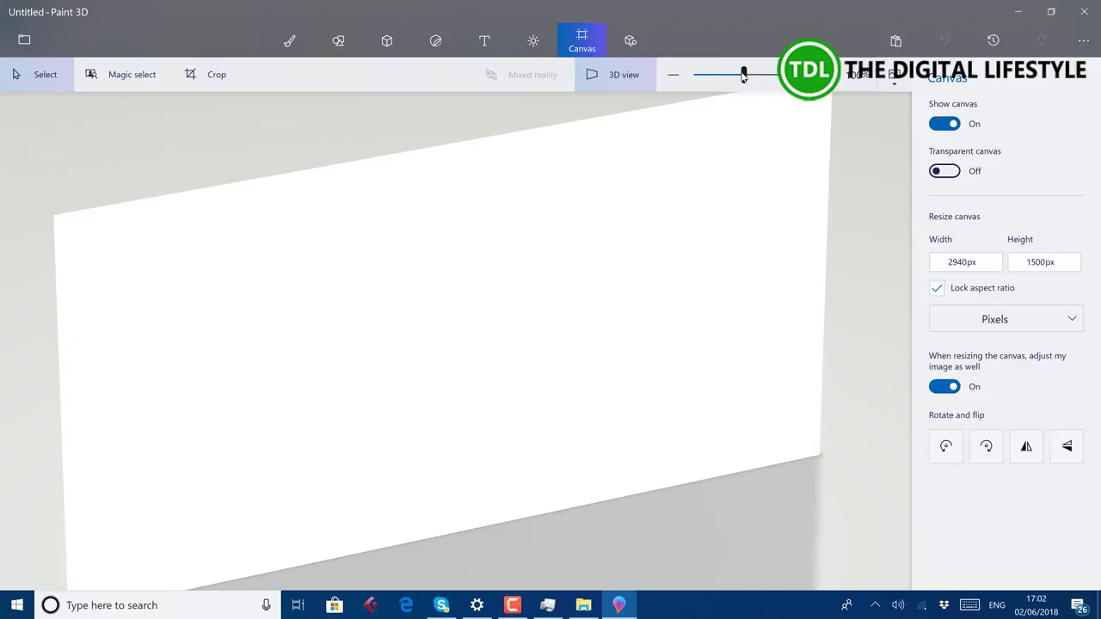
left_click(702, 75)
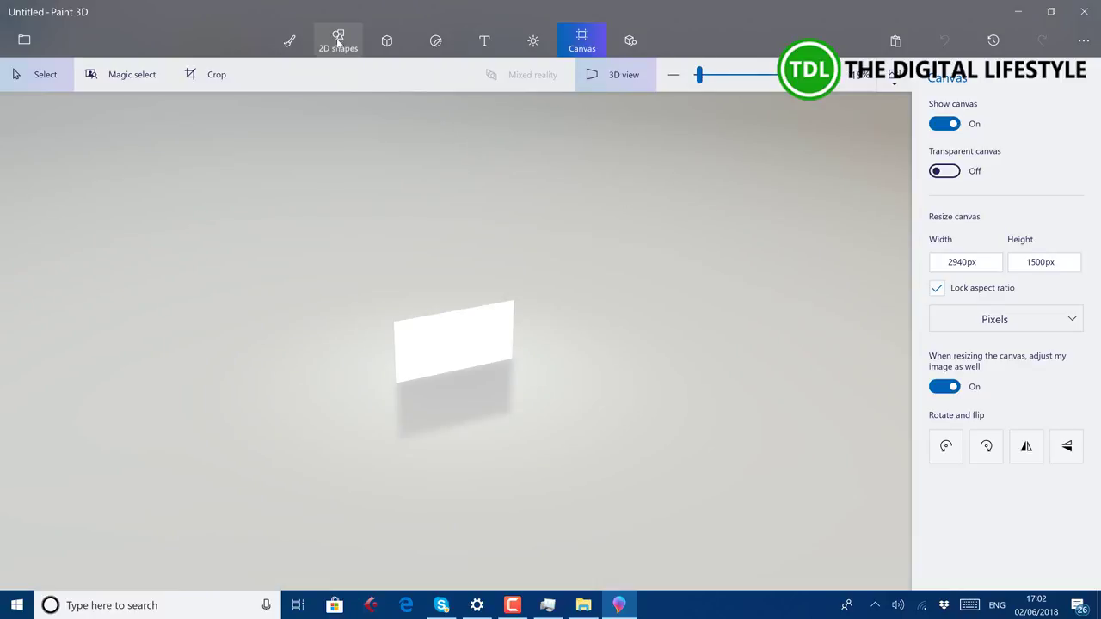
Import the Sports Stadium model from Remix 3D's Get Started in Paint 3D board.
left_click(379, 47)
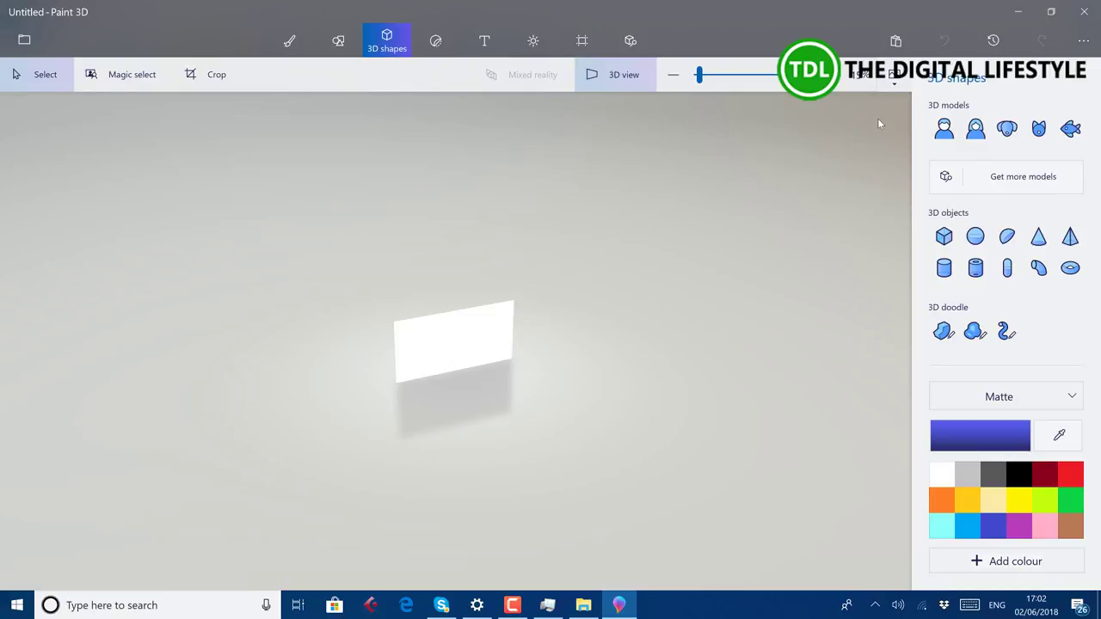
left_click(995, 182)
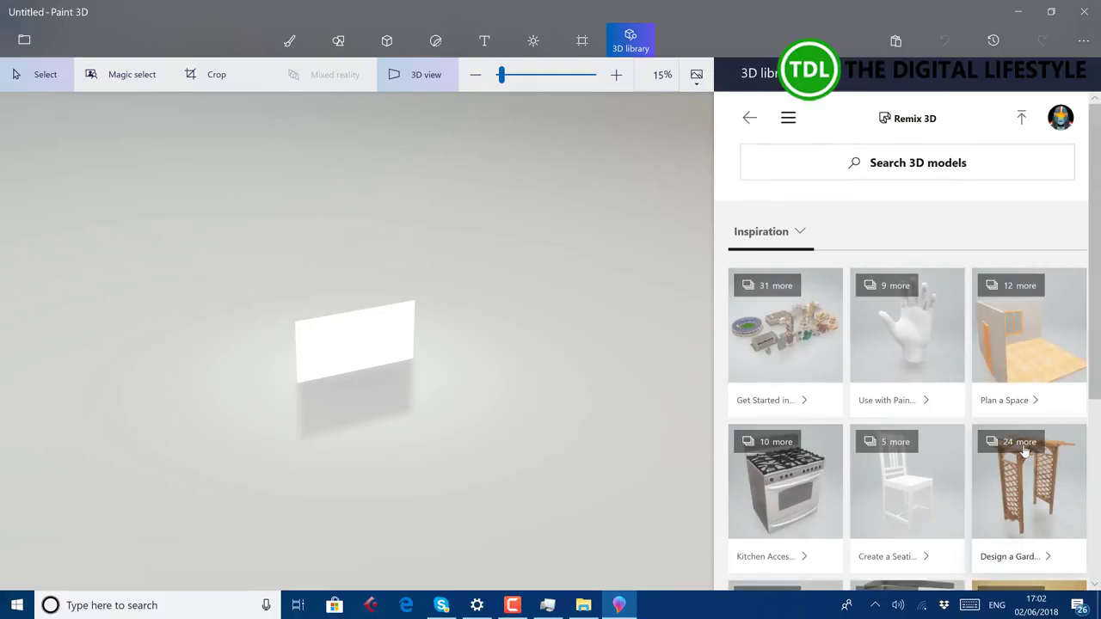
scroll(1025, 451, "down", 2)
scroll(1026, 451, "down", 1)
scroll(1025, 451, "down", 1)
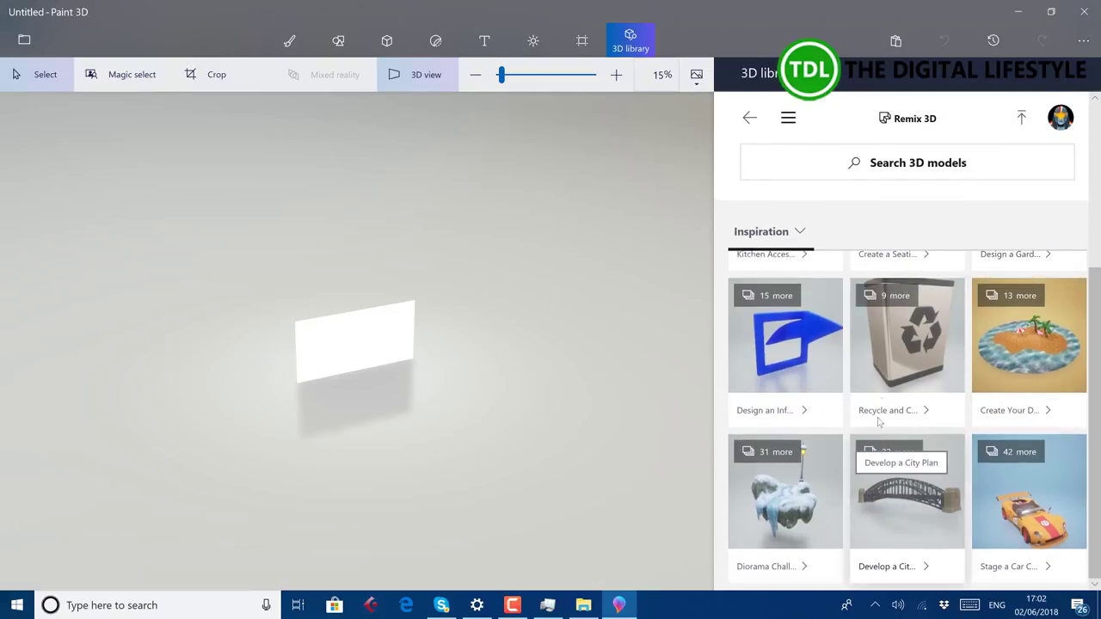
scroll(874, 399, "up", 4)
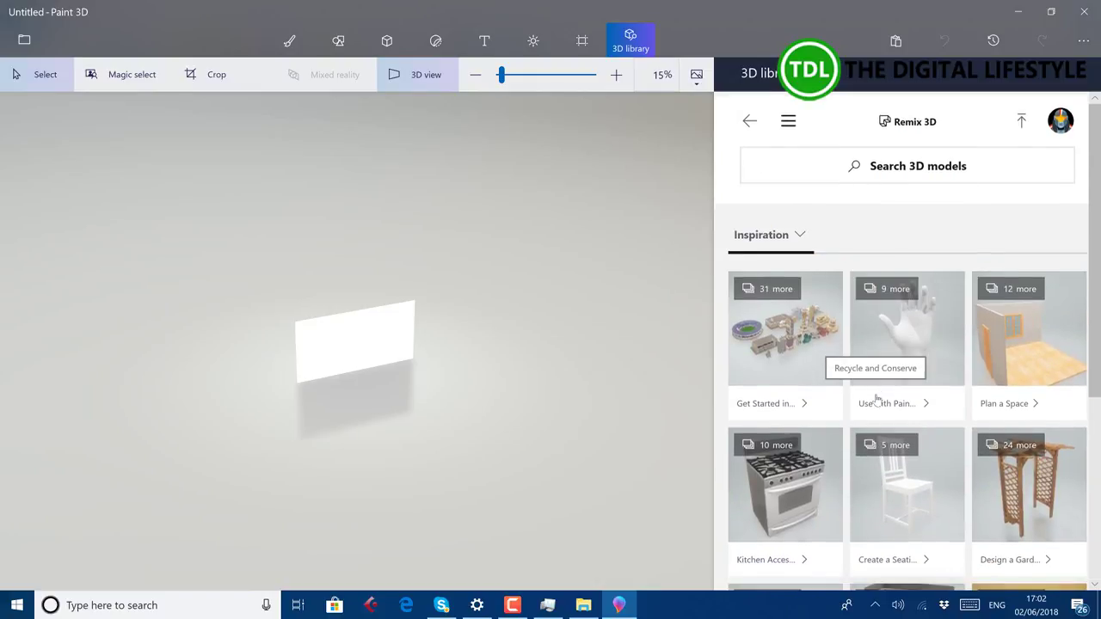
left_click(746, 408)
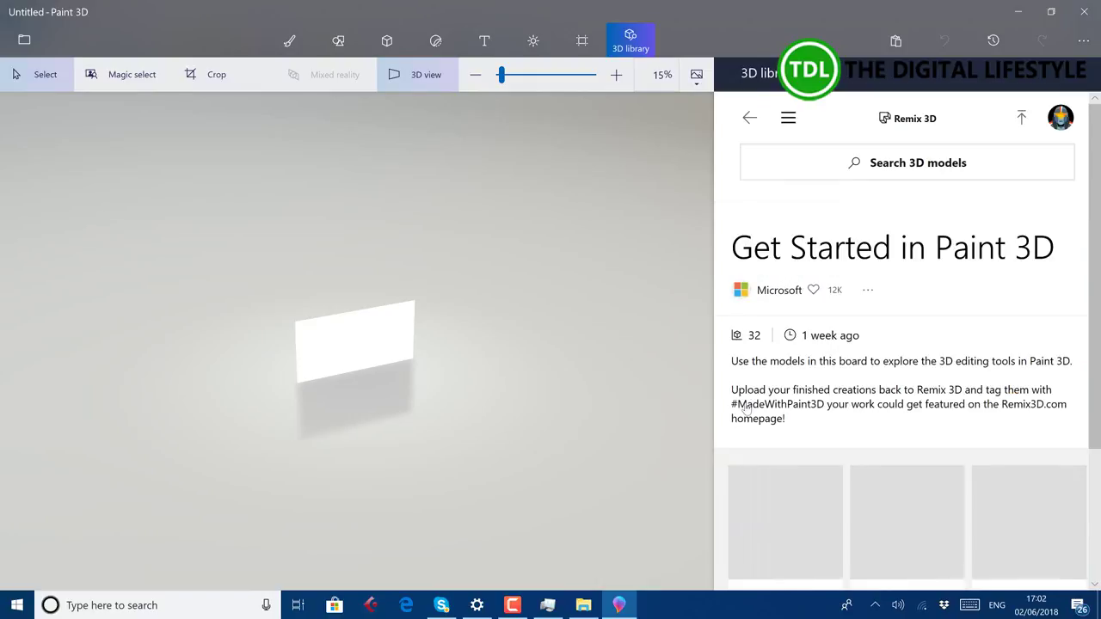
scroll(865, 327, "down", 3)
scroll(873, 337, "down", 10)
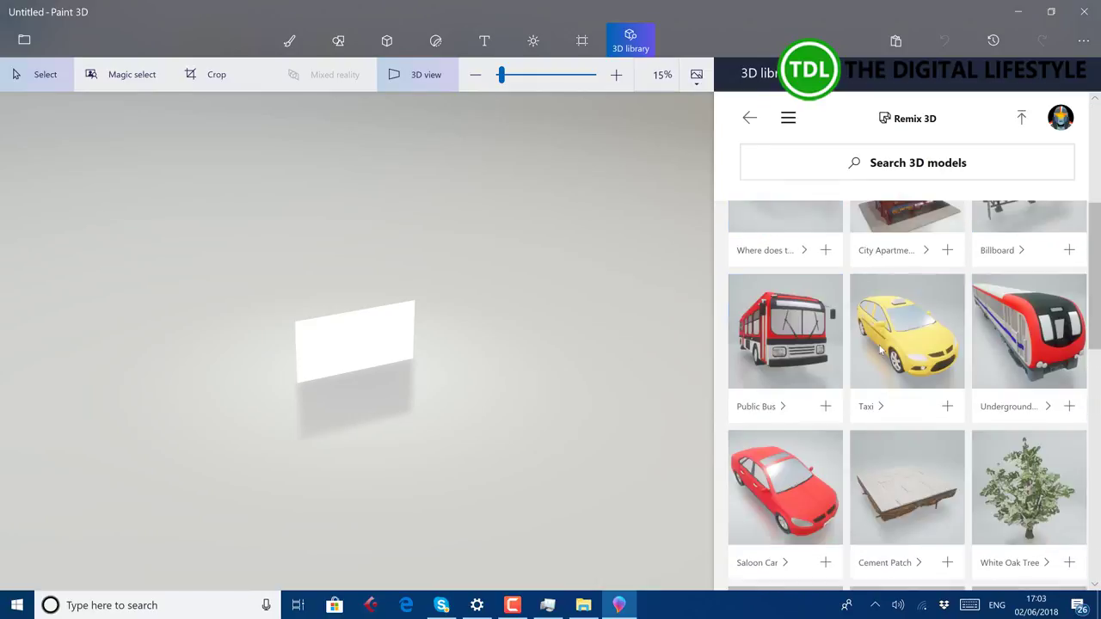
scroll(879, 345, "down", 3)
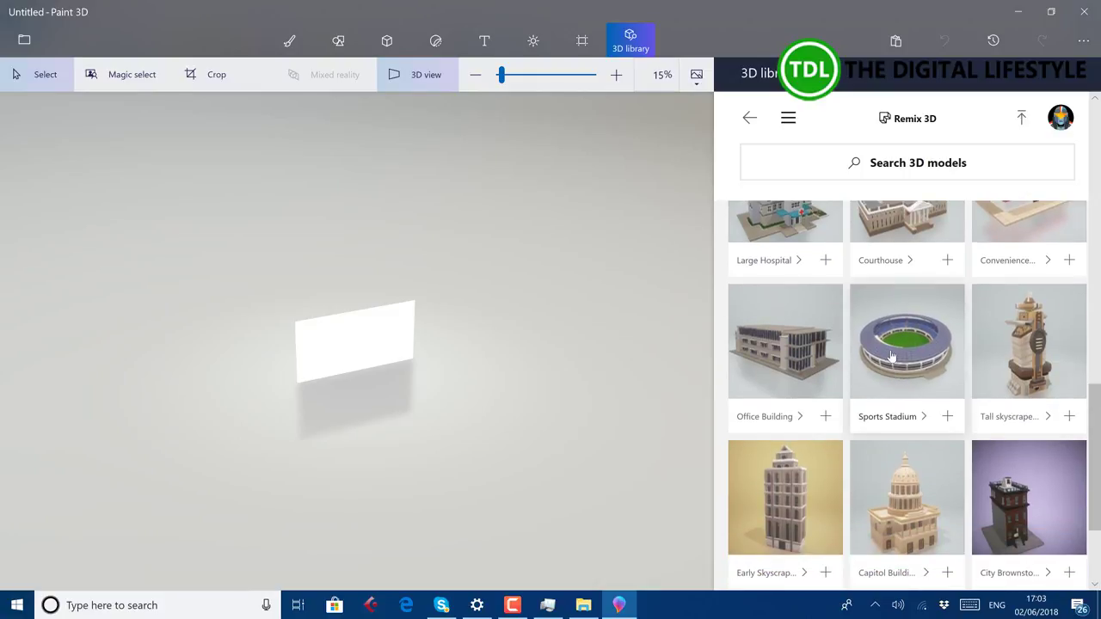
left_click(892, 357)
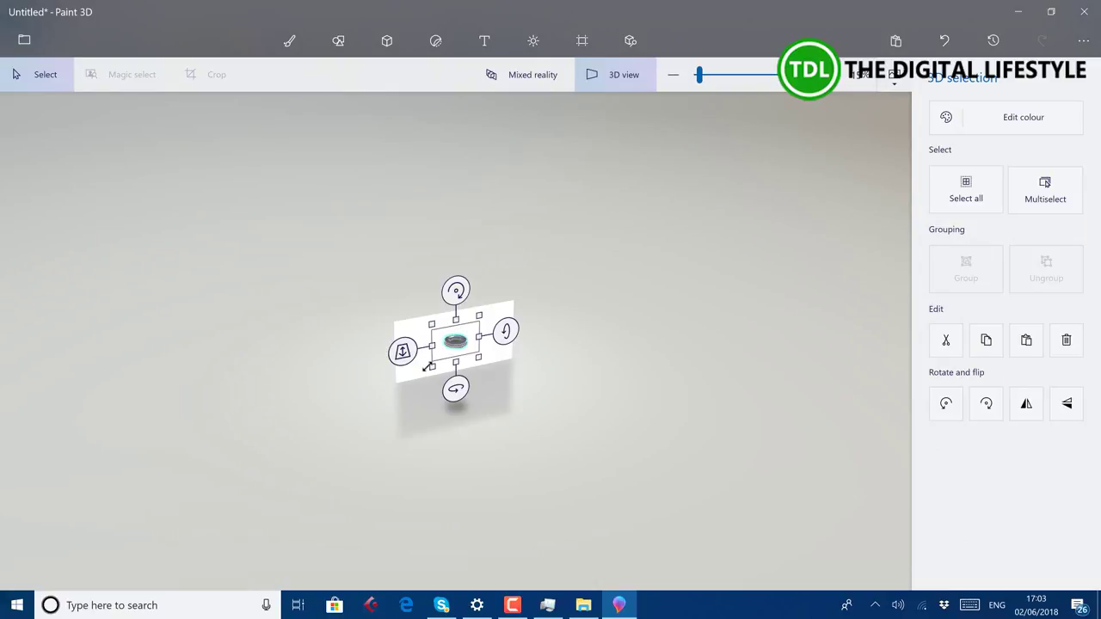
Enlarge the stadium, move it to the middle of the scene, and deselect it.
left_click_drag(427, 367, 110, 395)
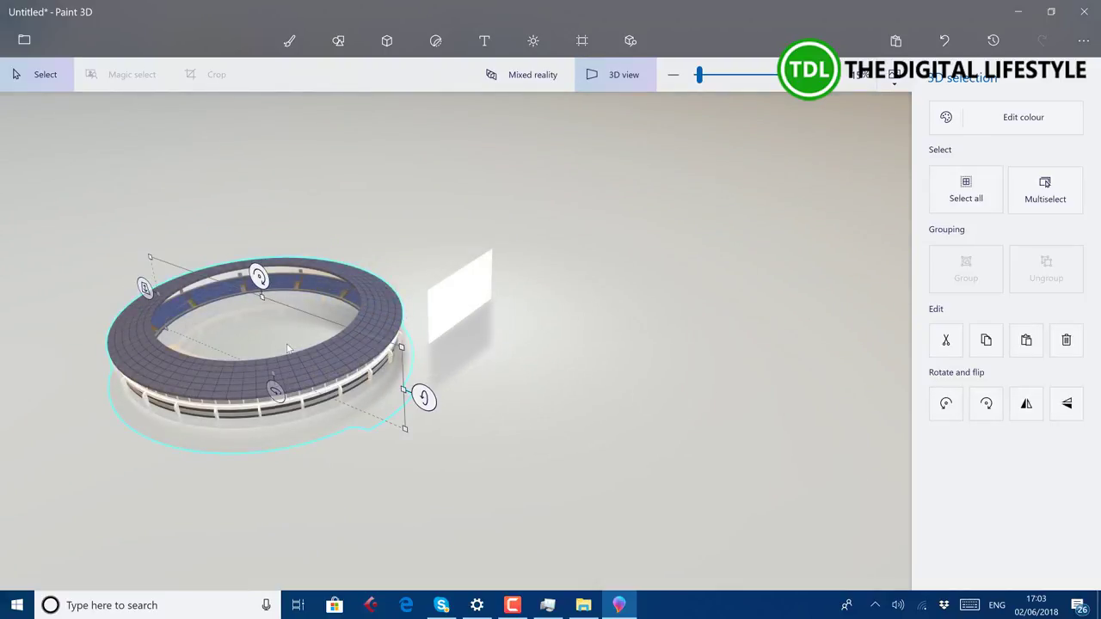
left_click_drag(286, 344, 516, 306)
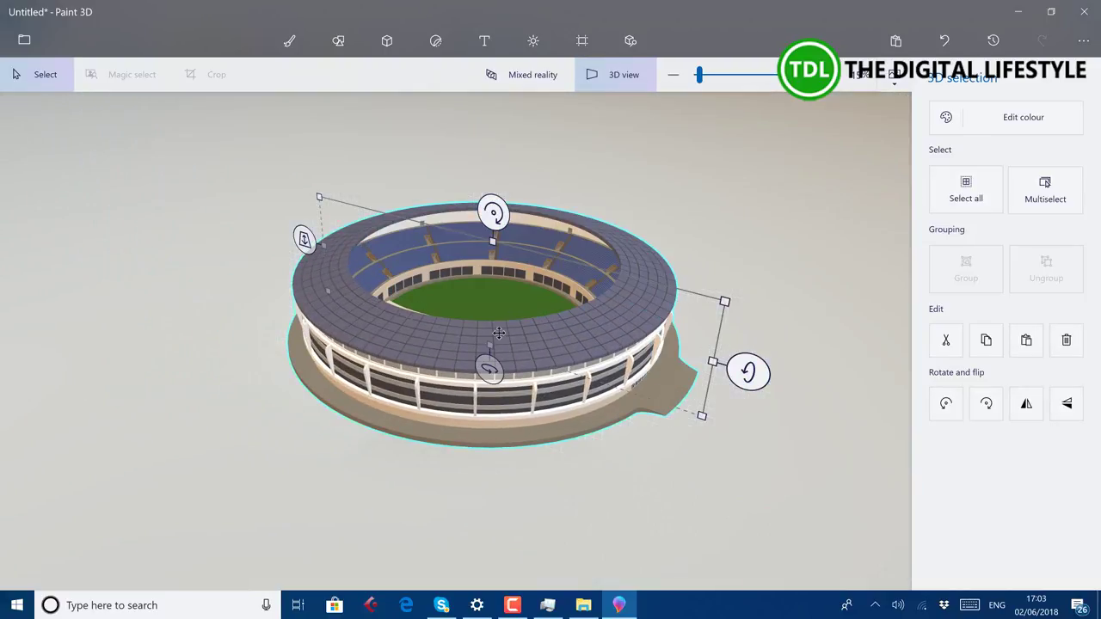
left_click_drag(699, 74, 697, 74)
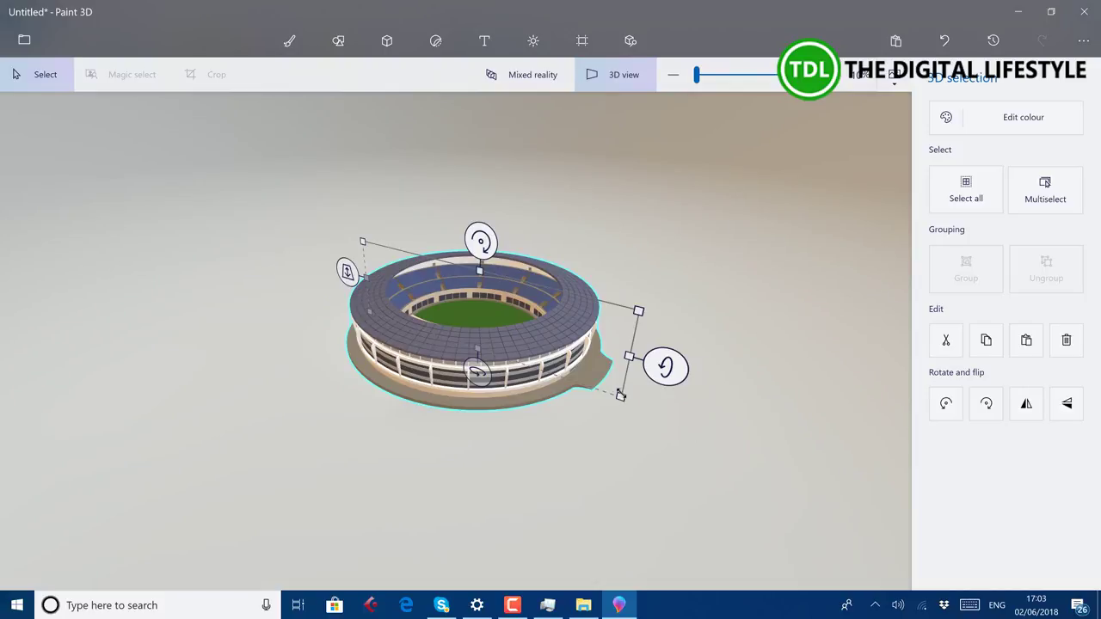
left_click(711, 491)
scroll(710, 491, "up", 5)
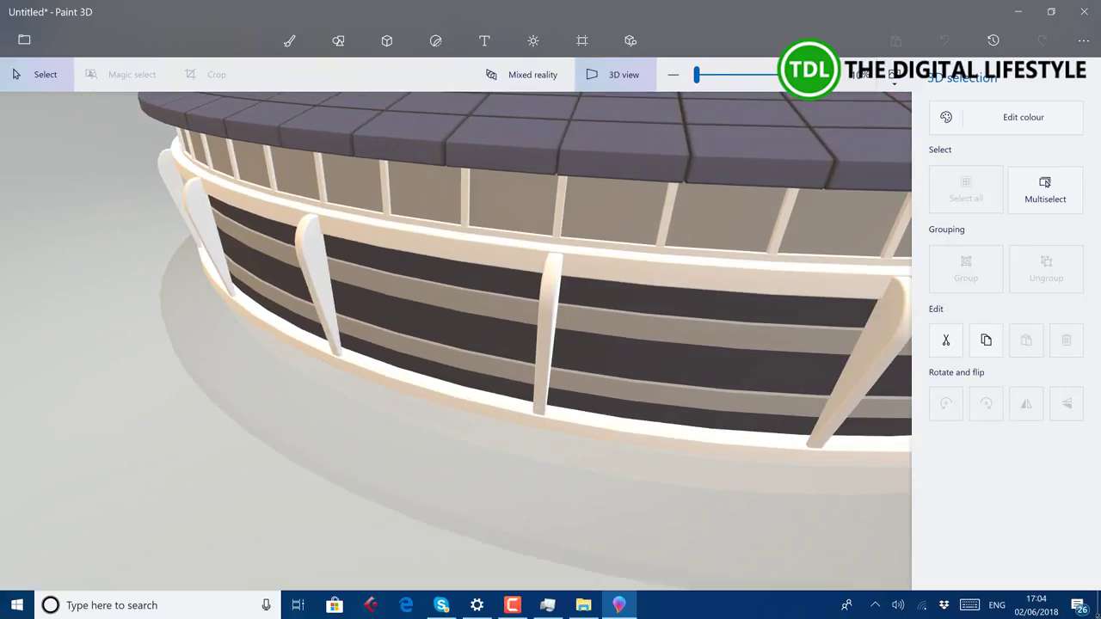
Select the stadium and scale it up until it surrounds the upright white canvas.
left_click(700, 389)
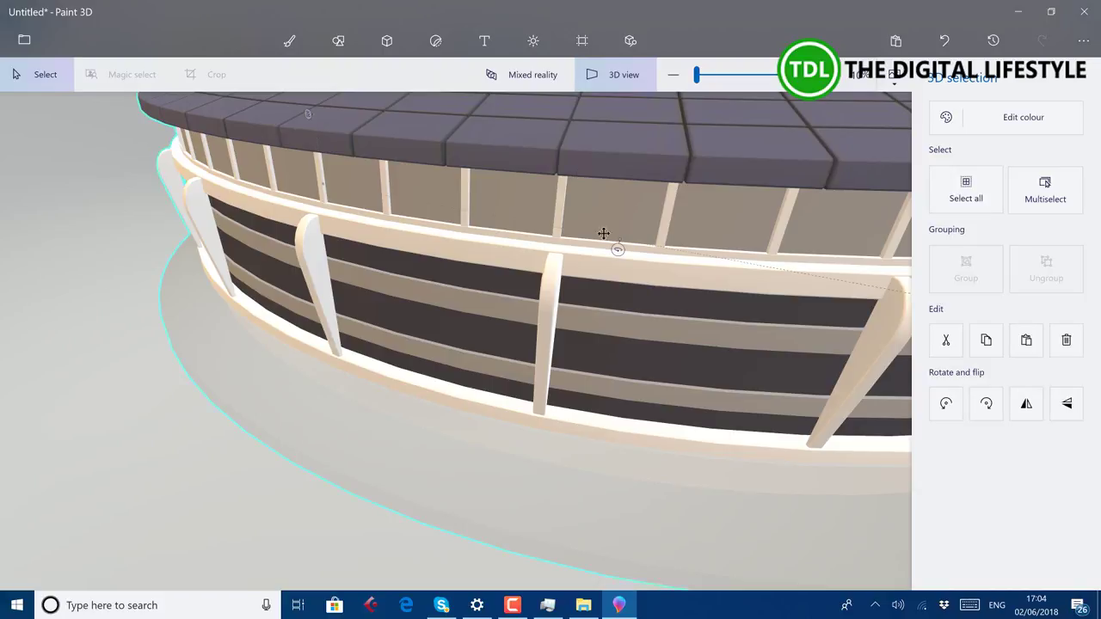
left_click_drag(604, 233, 645, 345)
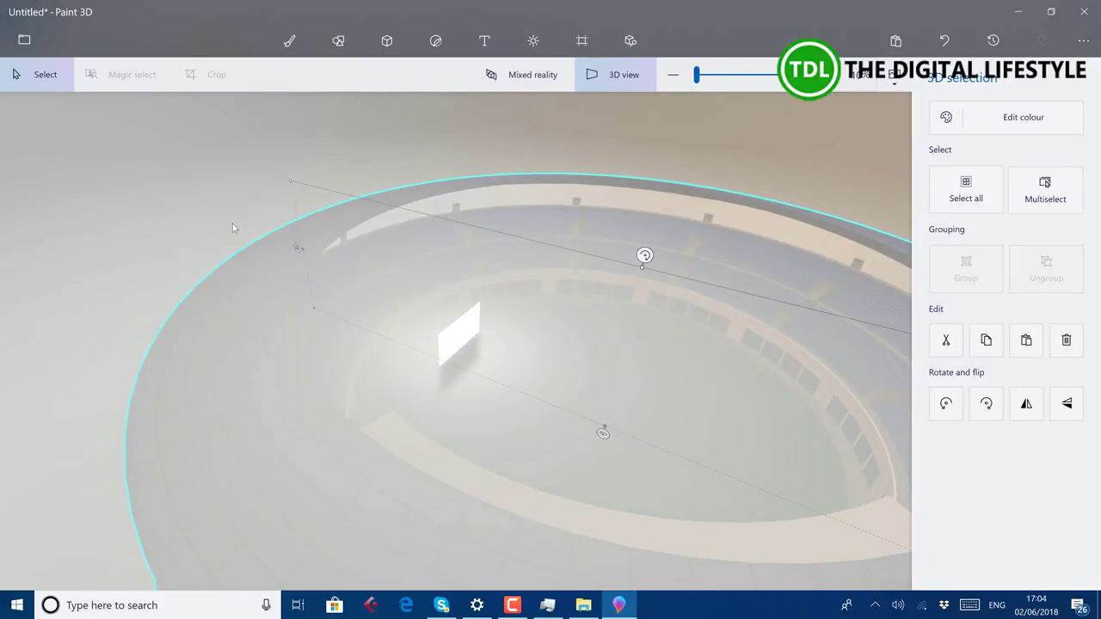
left_click_drag(339, 224, 339, 225)
left_click_drag(290, 180, 189, 38)
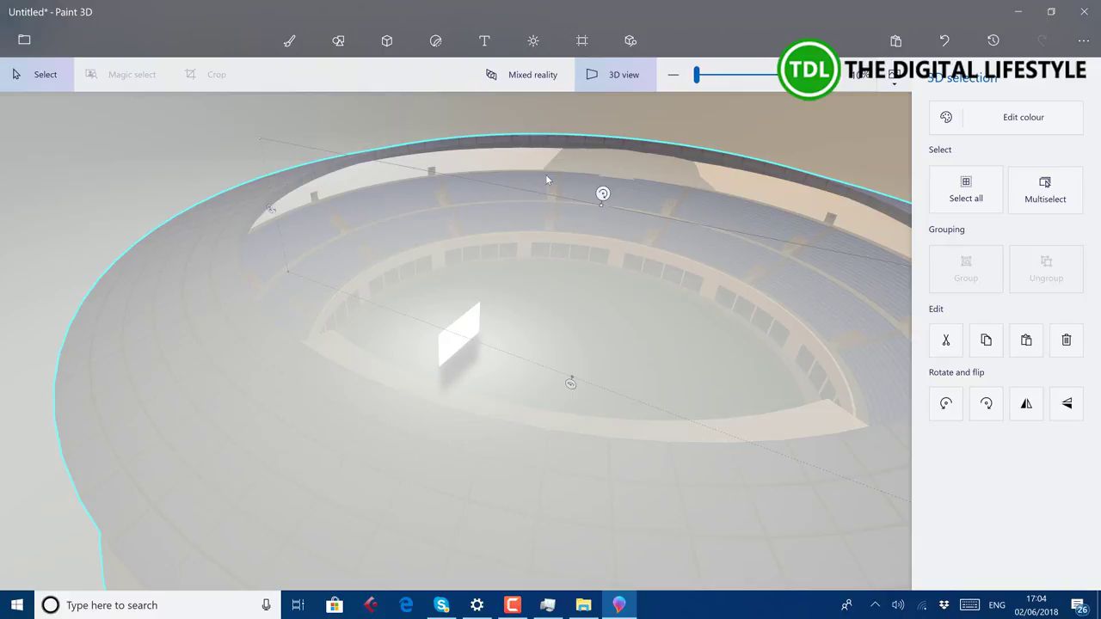
Import the orange track car from the Remix 3D Stage a Car Chase board.
left_click(520, 308)
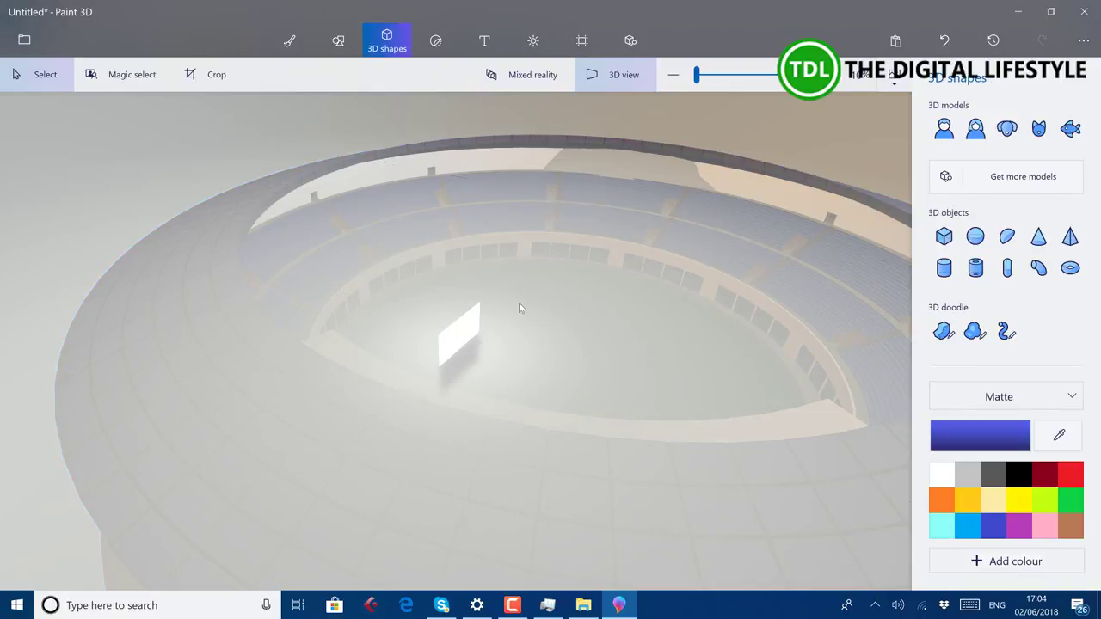
left_click(525, 248)
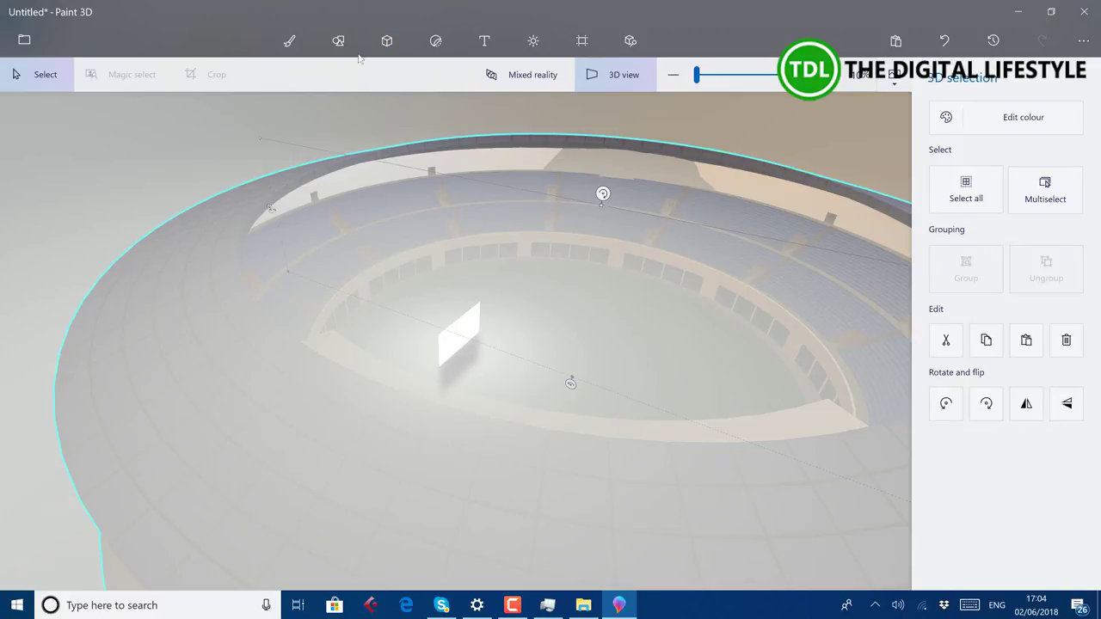
left_click(387, 43)
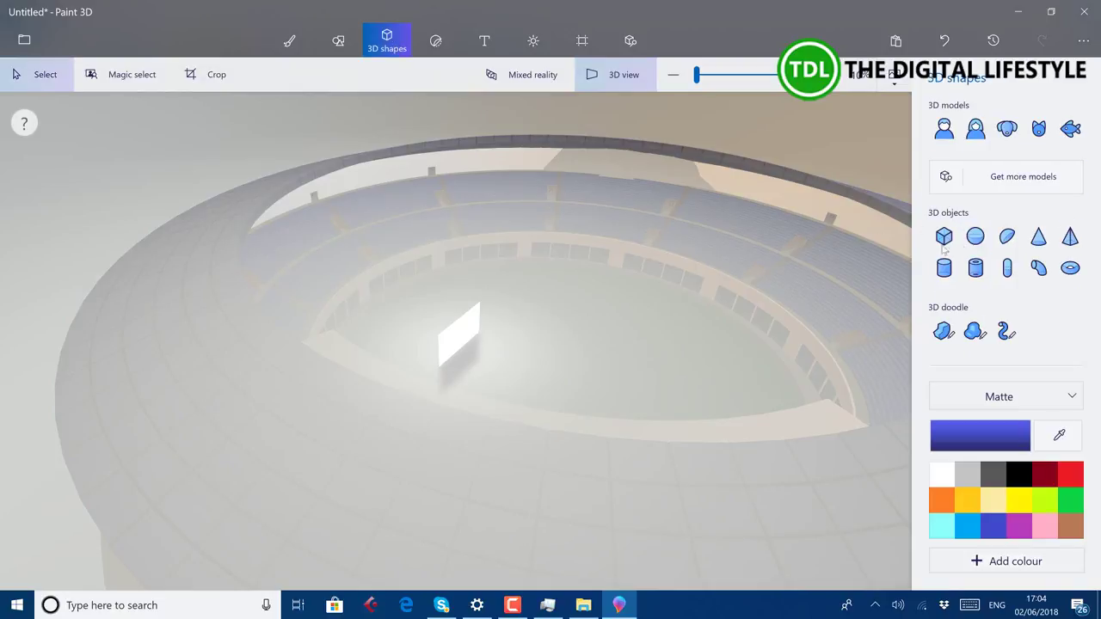
left_click(1009, 174)
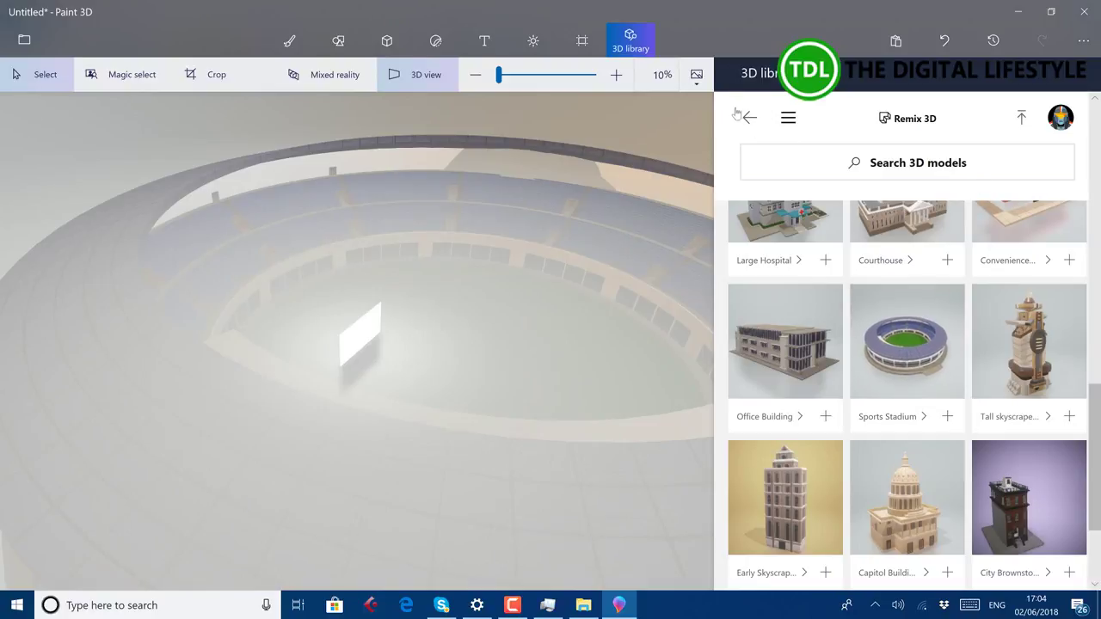
left_click(750, 121)
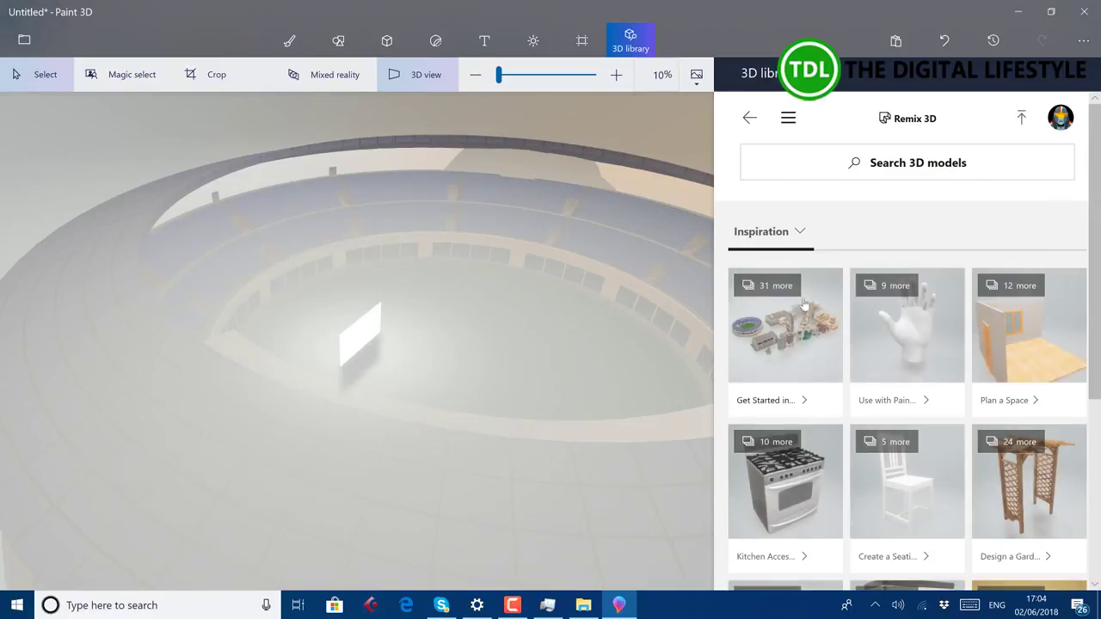
left_click(829, 489)
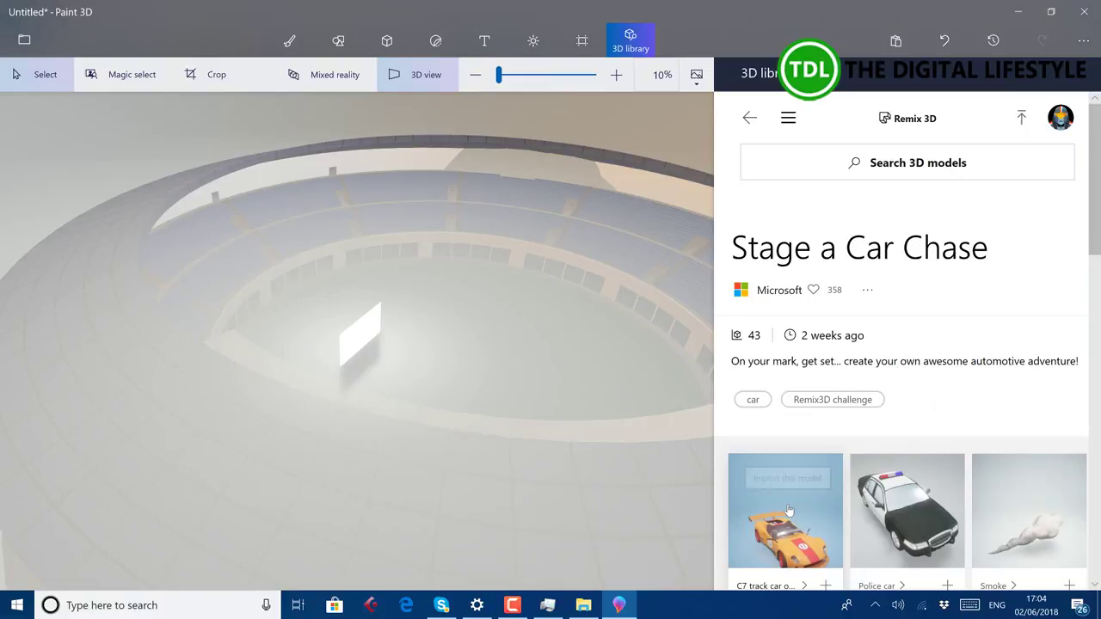
left_click(788, 510)
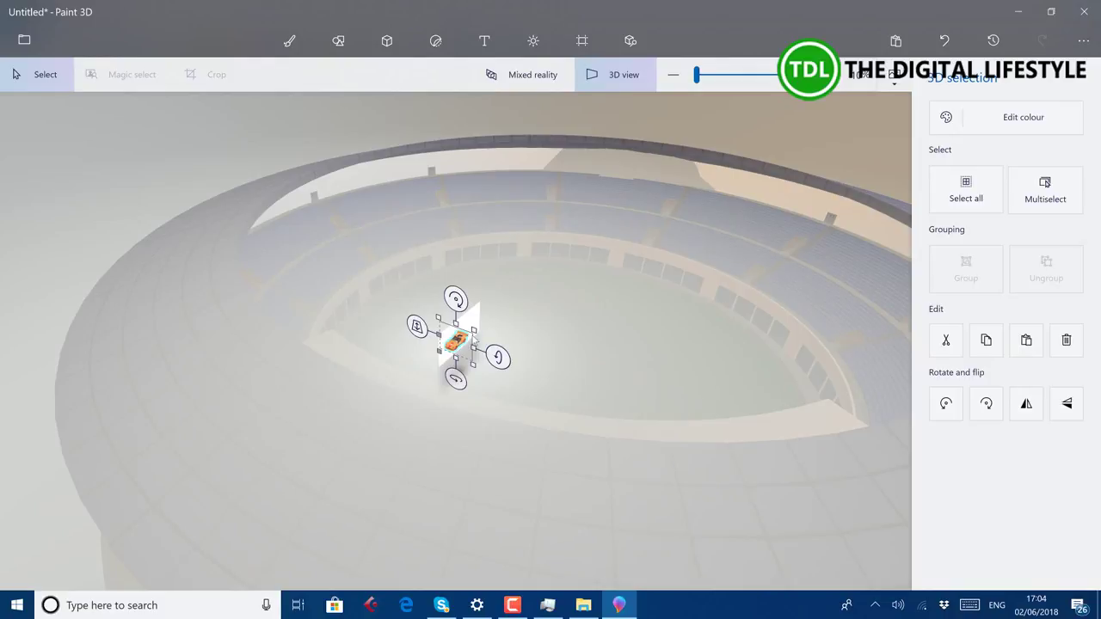
Enlarge the car on the arena floor, then select the whole stadium.
left_click_drag(476, 329, 549, 290)
left_click(460, 342)
left_click(461, 332)
left_click(460, 335)
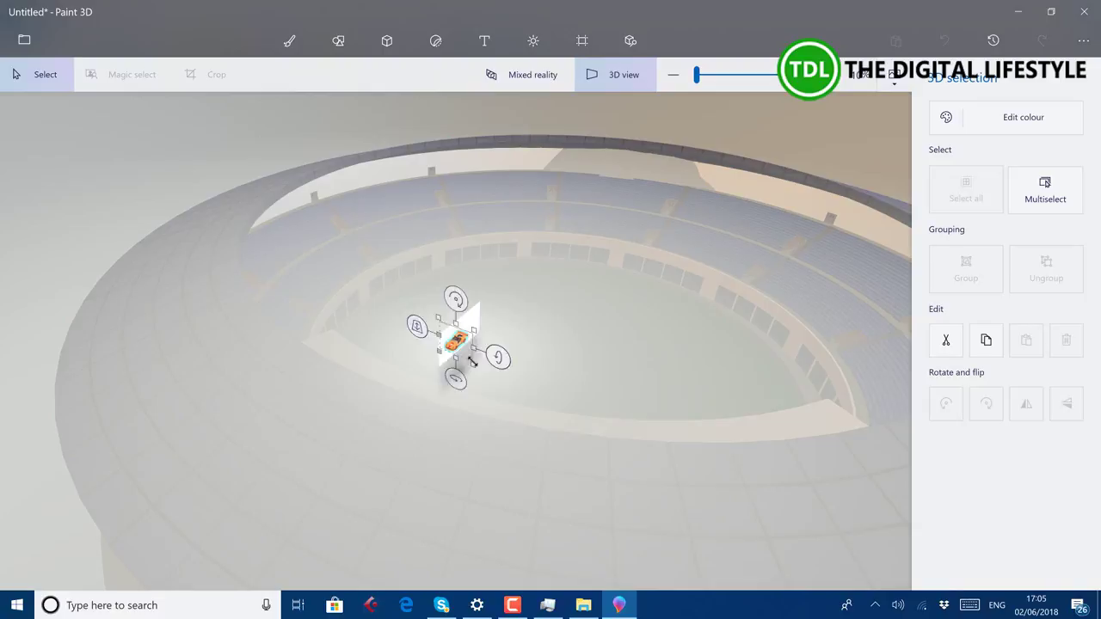
left_click_drag(471, 362, 483, 384)
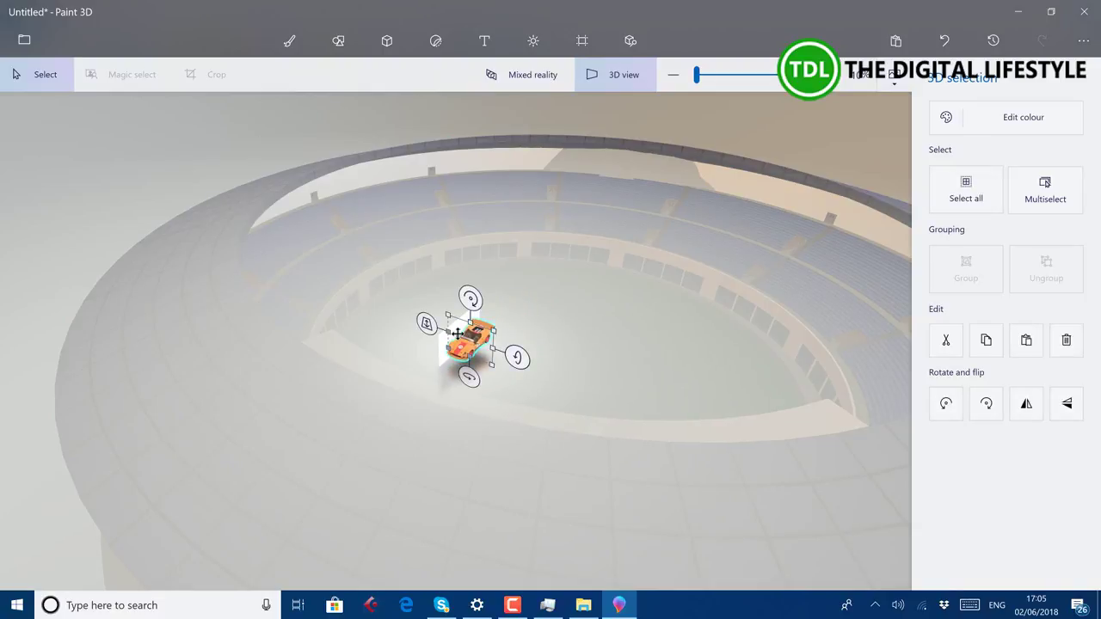
left_click(572, 288)
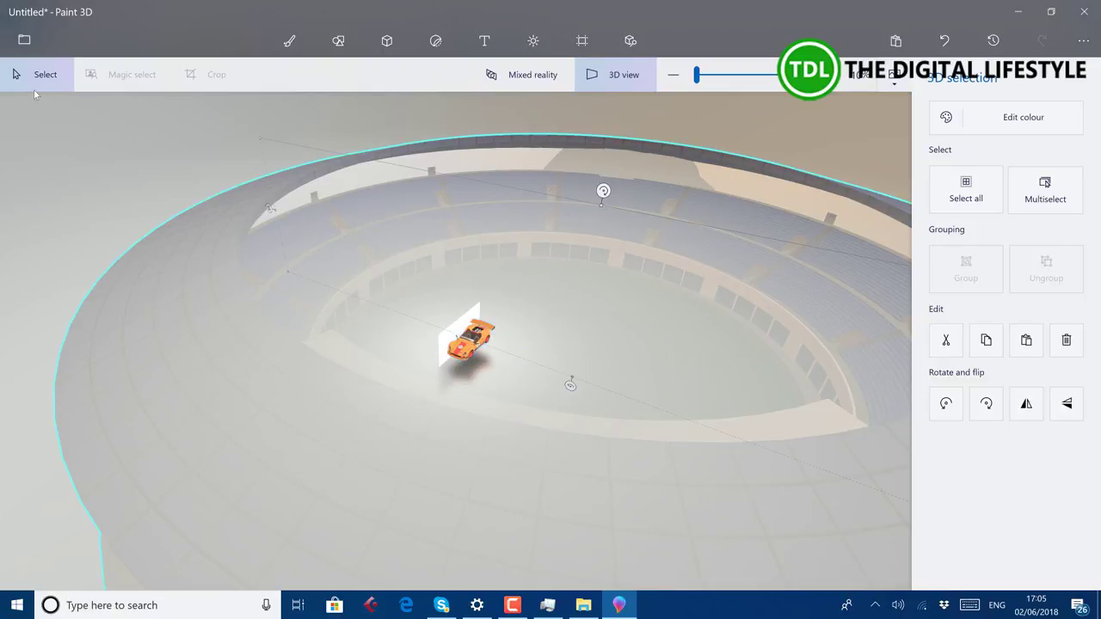
Save a copy of the scene as a 3D model named test.
left_click(25, 39)
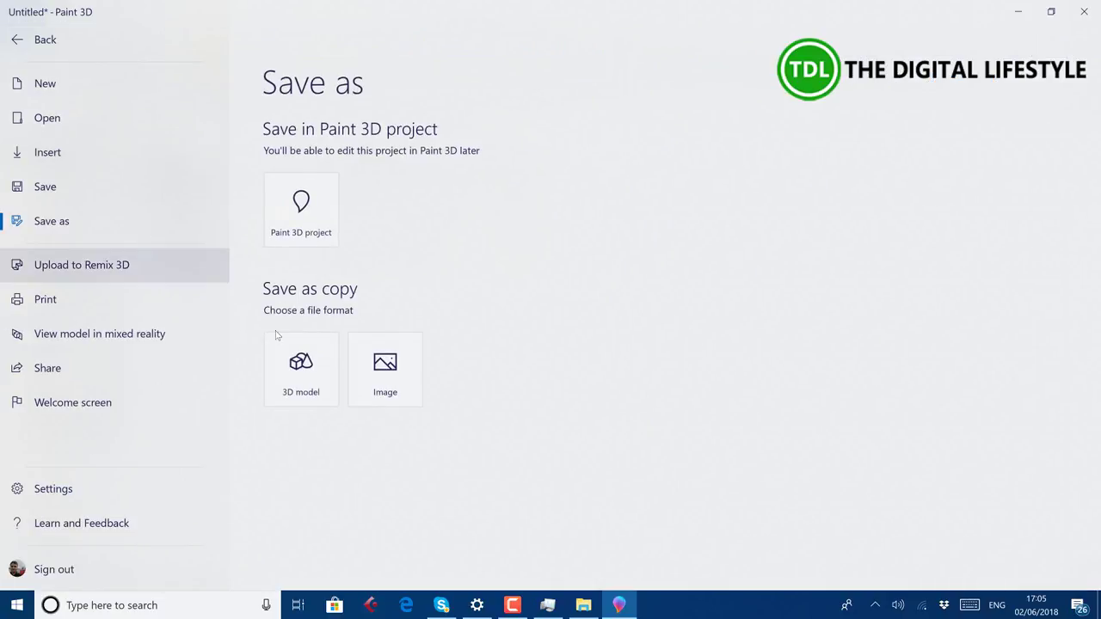
left_click(301, 378)
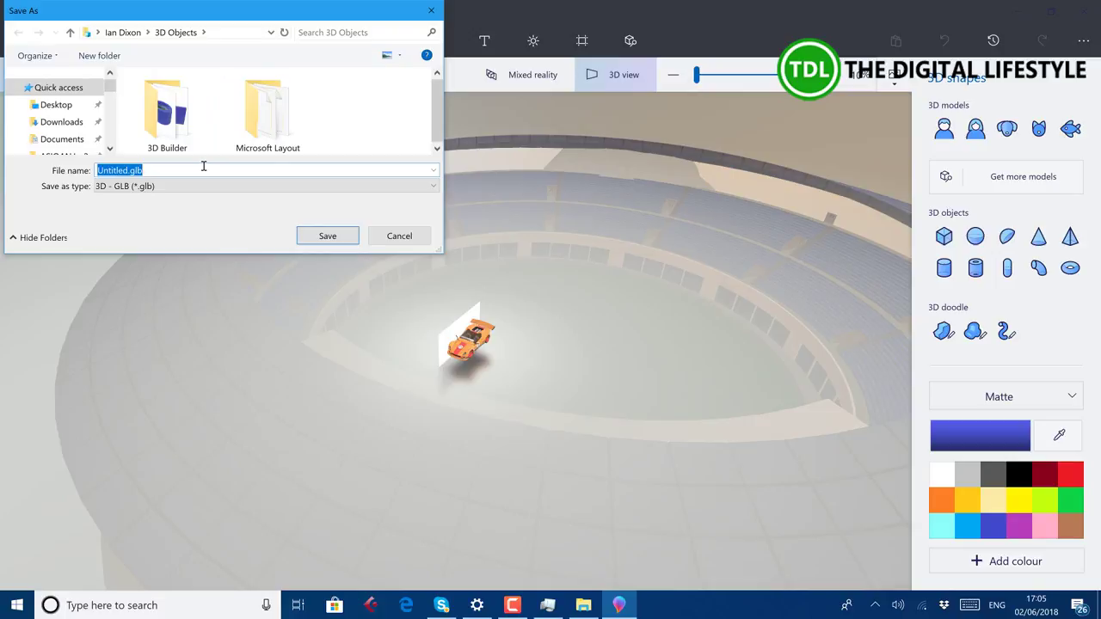
type("test")
key("Return")
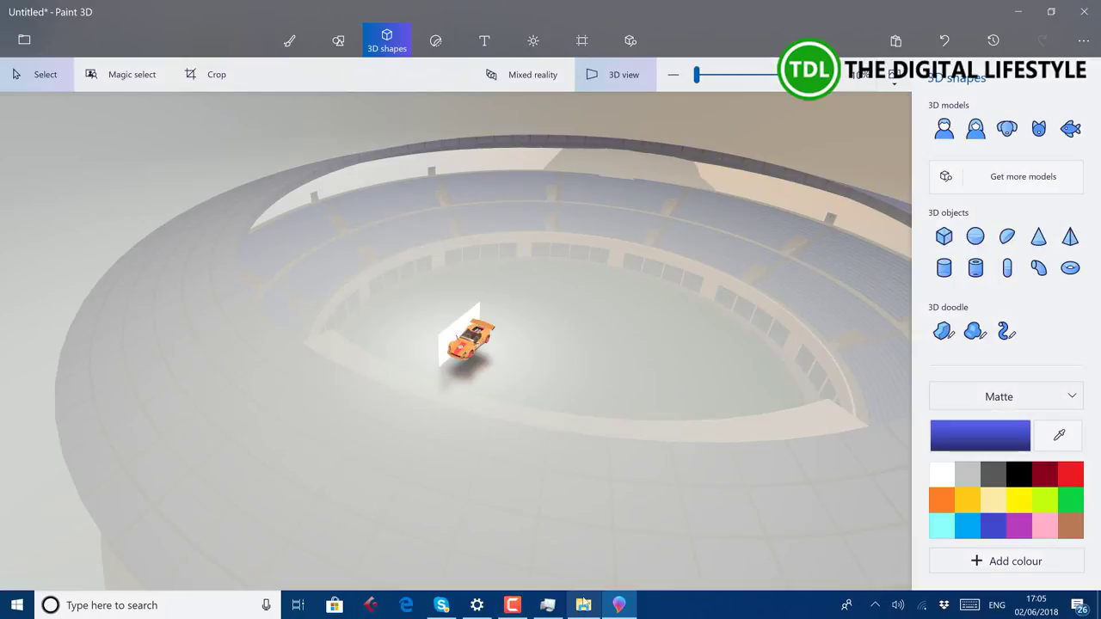
Copy test.glb from the 3D Objects folder.
mouse_move(585, 609)
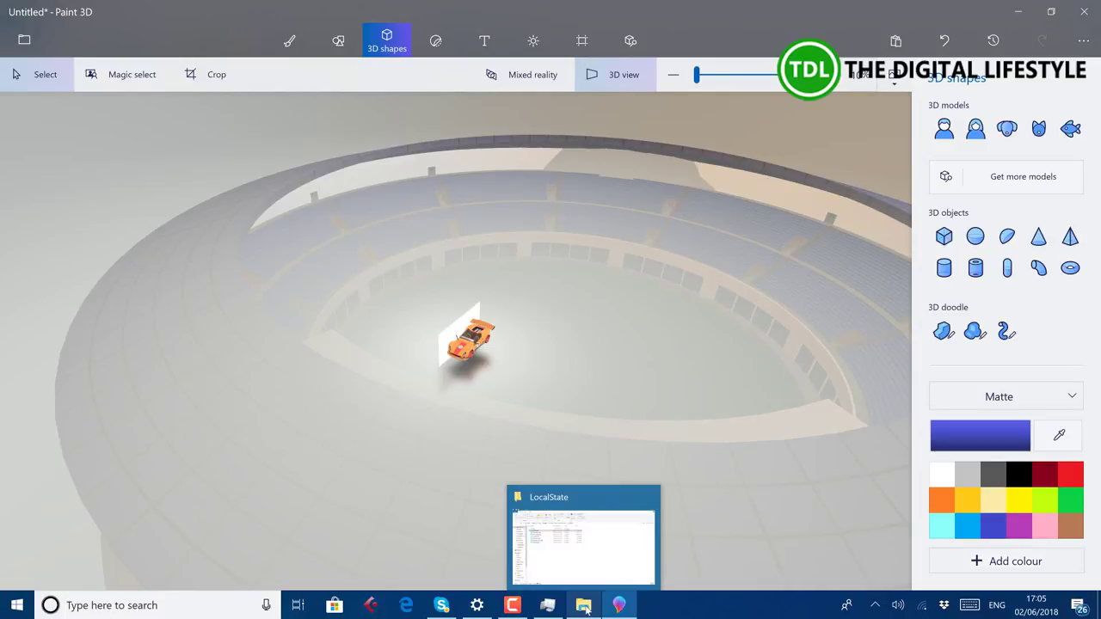
right_click(584, 607)
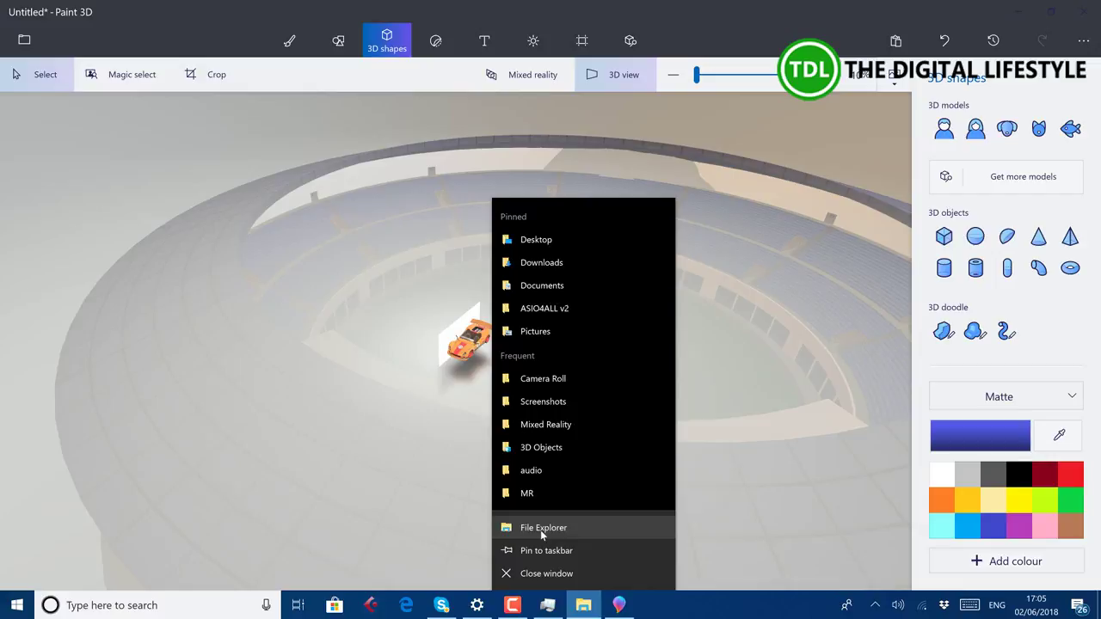
left_click(540, 447)
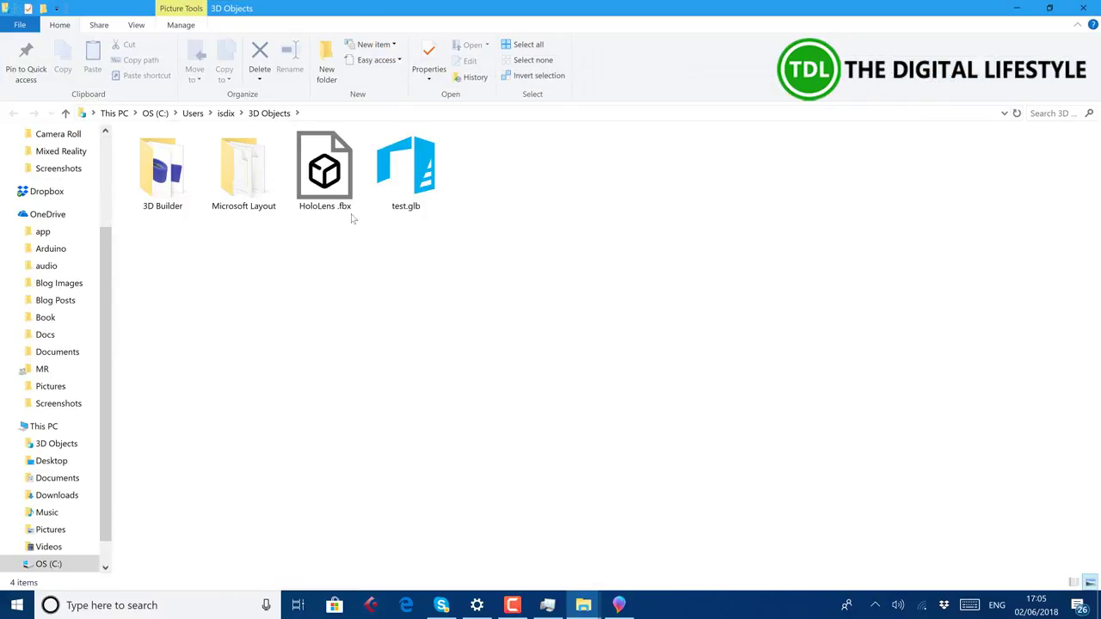
right_click(396, 184)
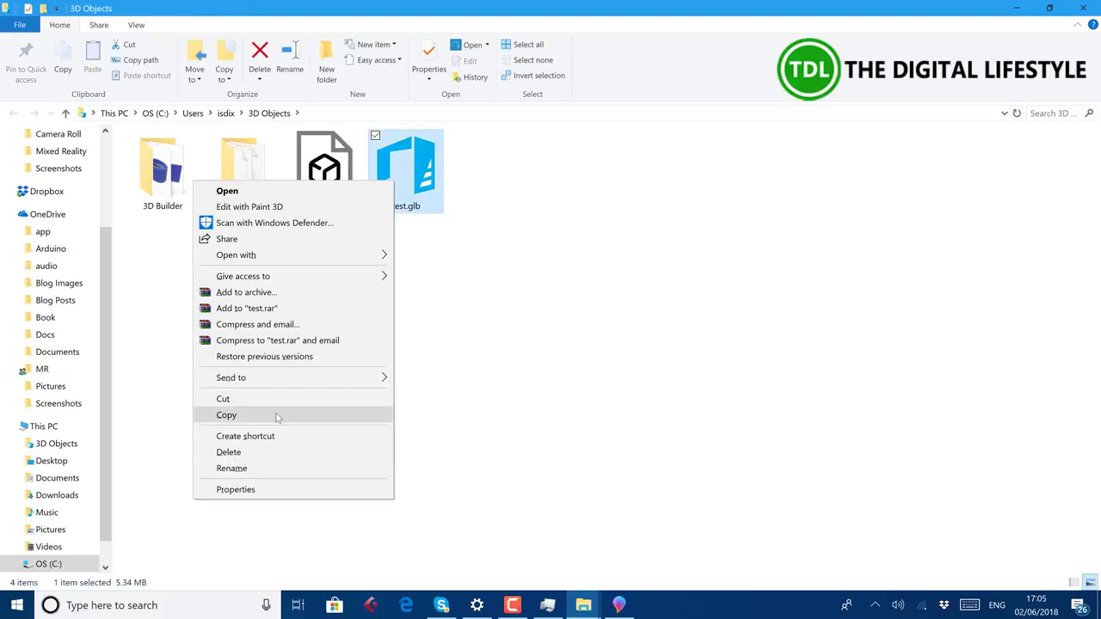
left_click(277, 417)
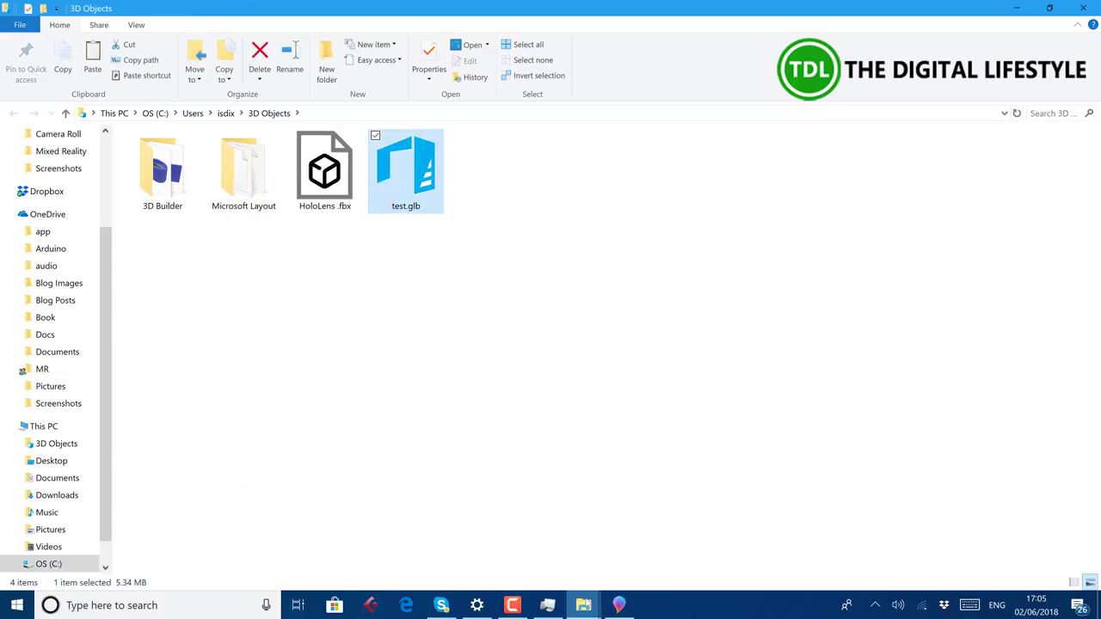
Paste test.glb into the EnvironmentsApp LocalState folder beside the other environment files.
mouse_move(583, 604)
left_click(495, 556)
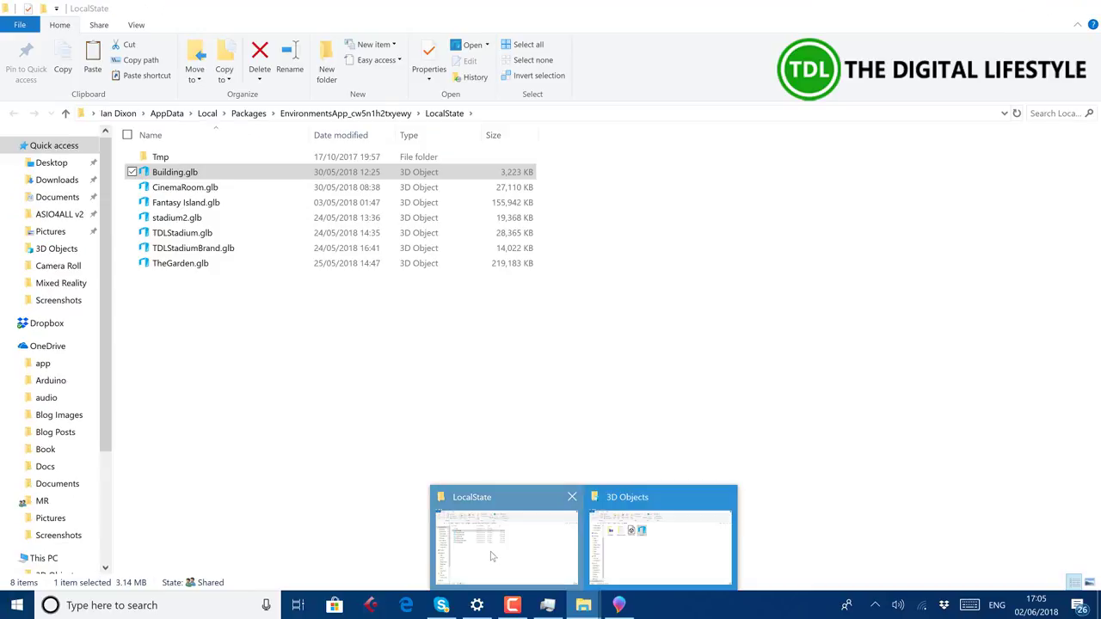
right_click(435, 420)
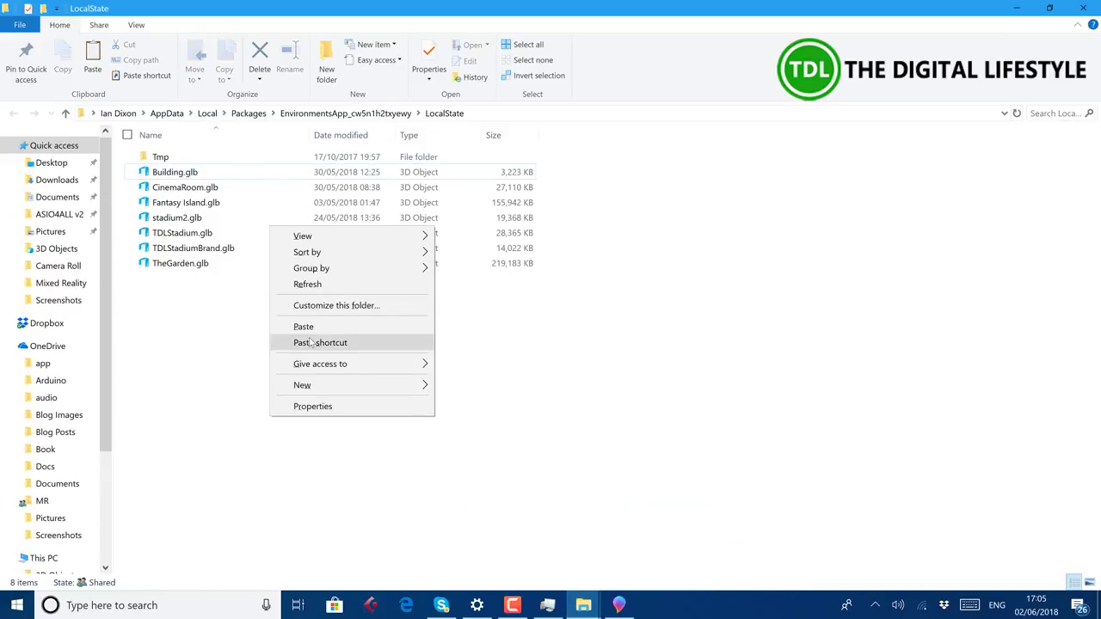
left_click(303, 327)
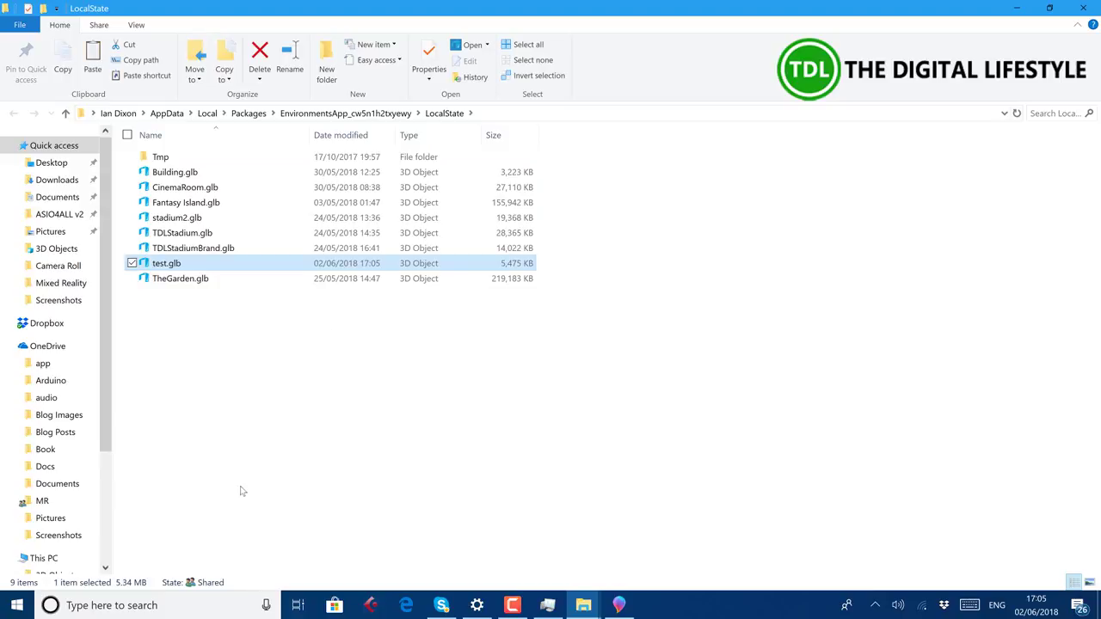
key("super")
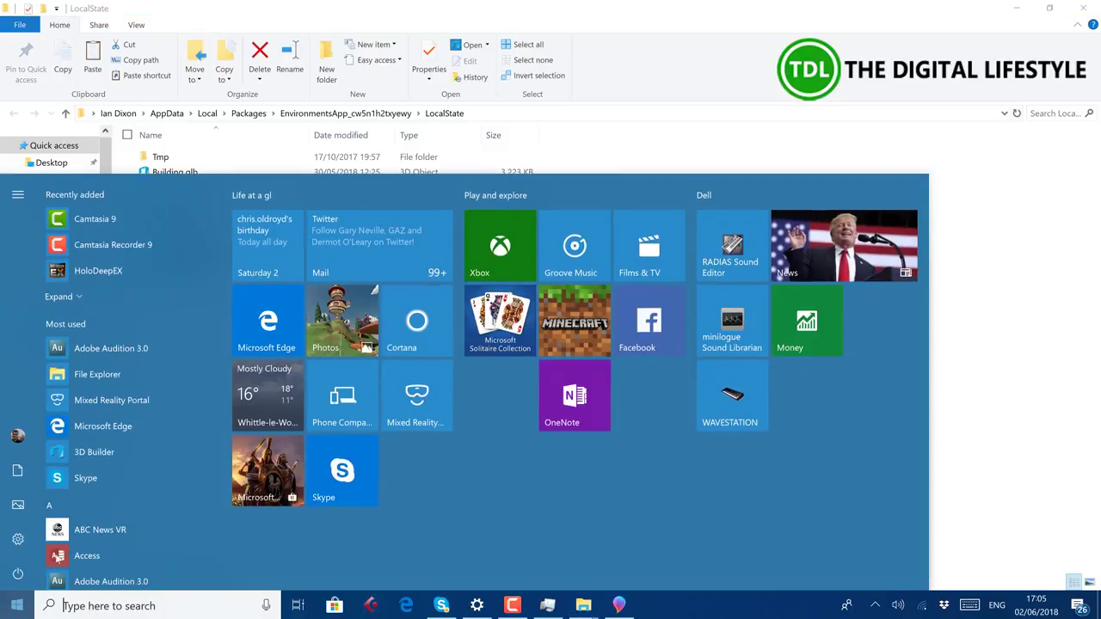
Back in Paint 3D, save the stadium scene as a Paint 3D project.
left_click(618, 605)
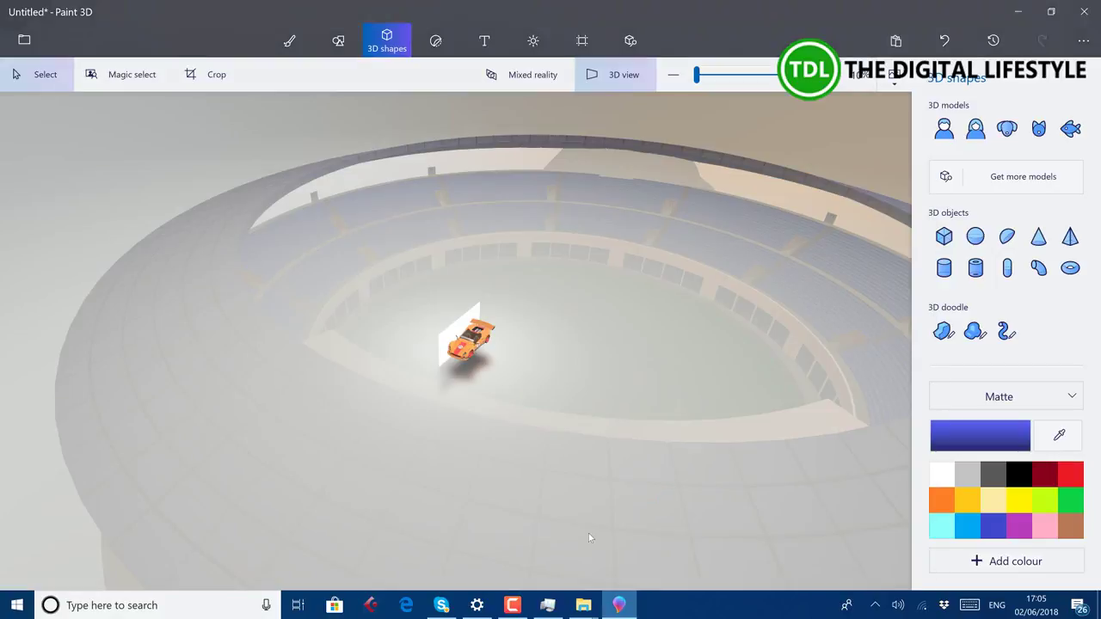
left_click(25, 40)
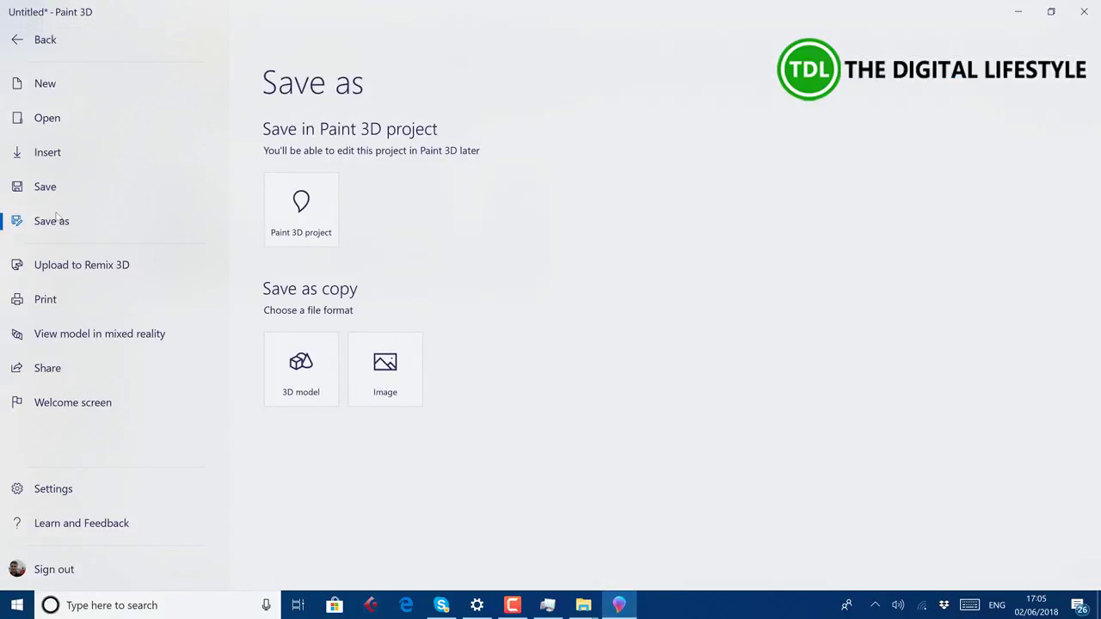
left_click(327, 211)
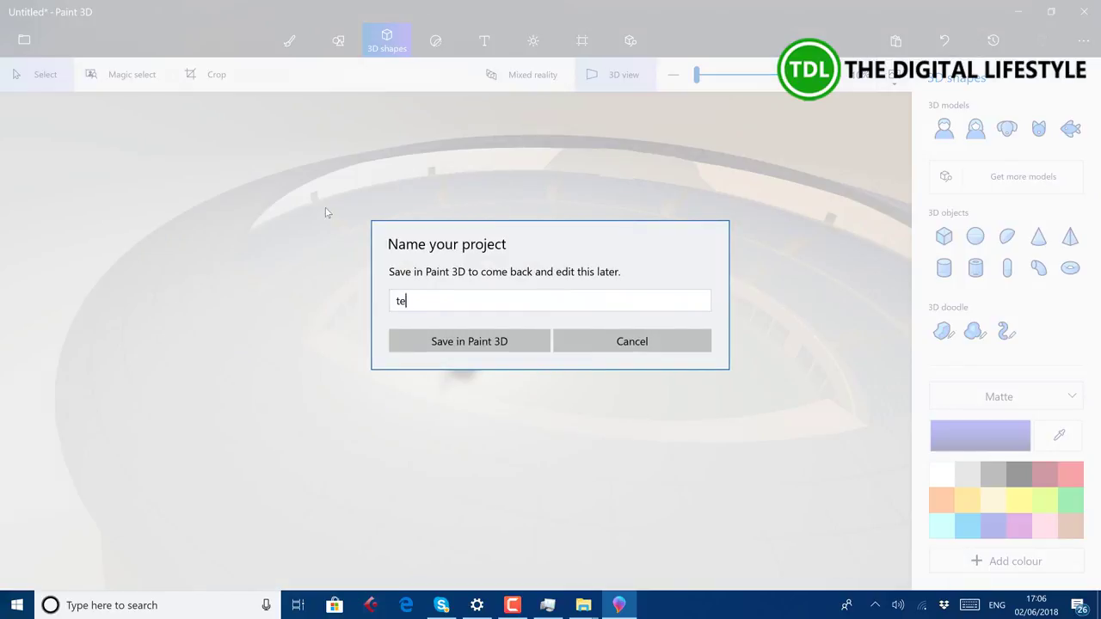
left_click(458, 348)
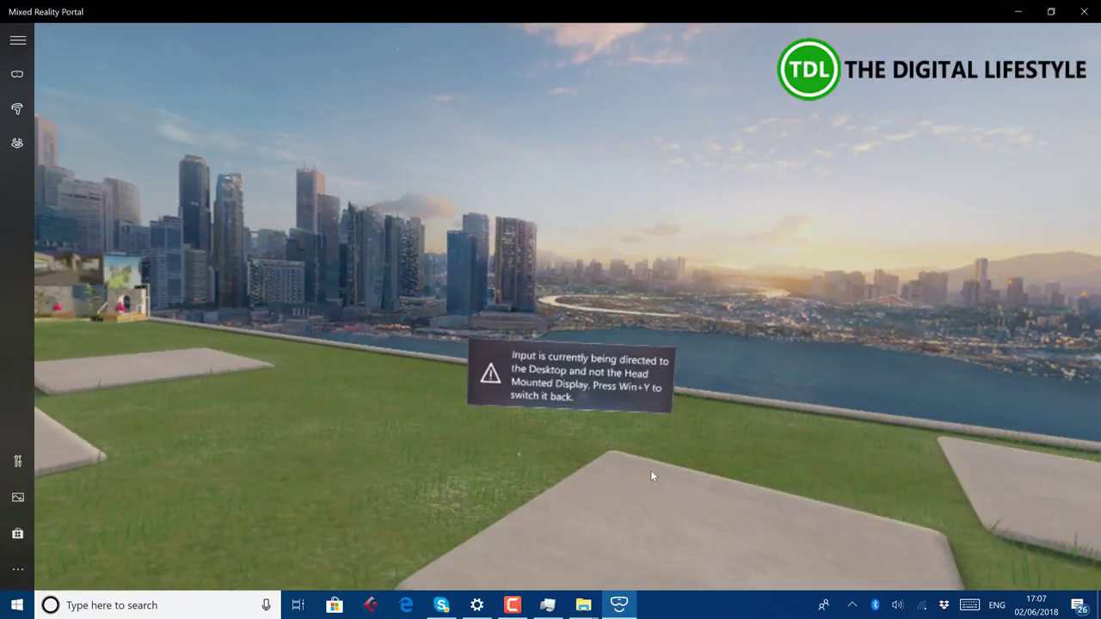
Use Win+Y to send input back to the Mixed Reality headset.
key("super+y")
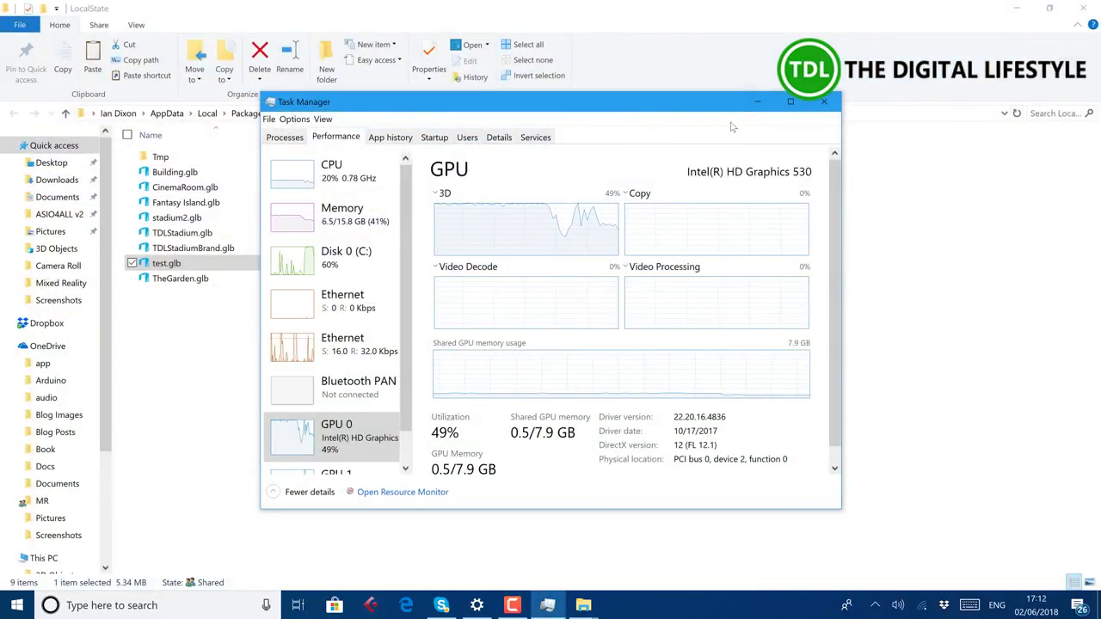
Set Task Manager aside and open the LocalState test.glb with 3D Builder.
left_click(757, 104)
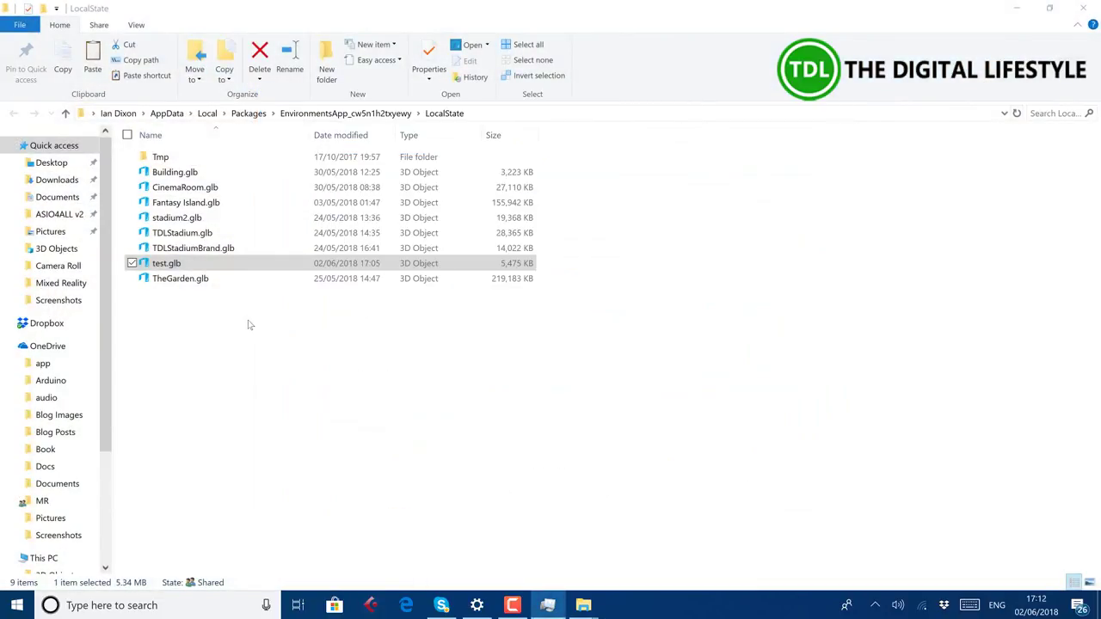
right_click(238, 265)
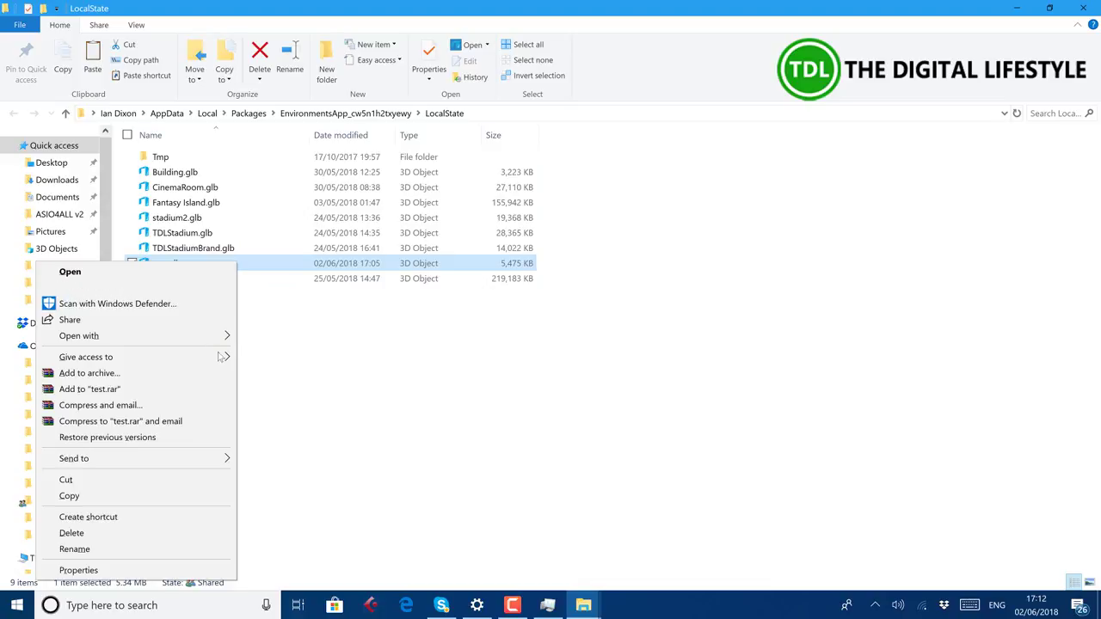
mouse_move(226, 343)
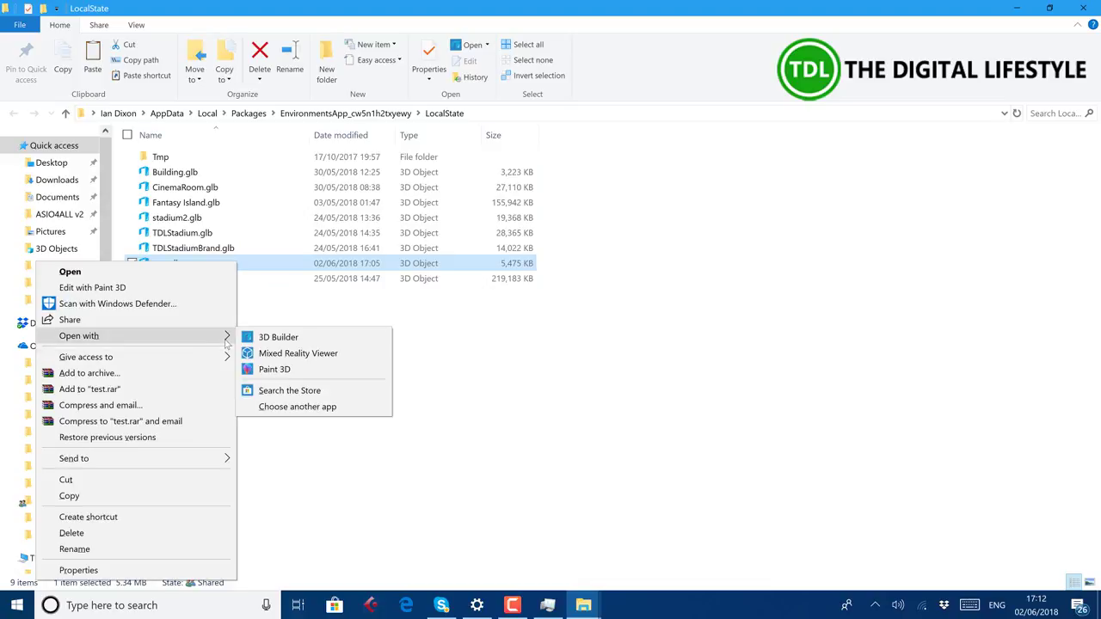
left_click(276, 340)
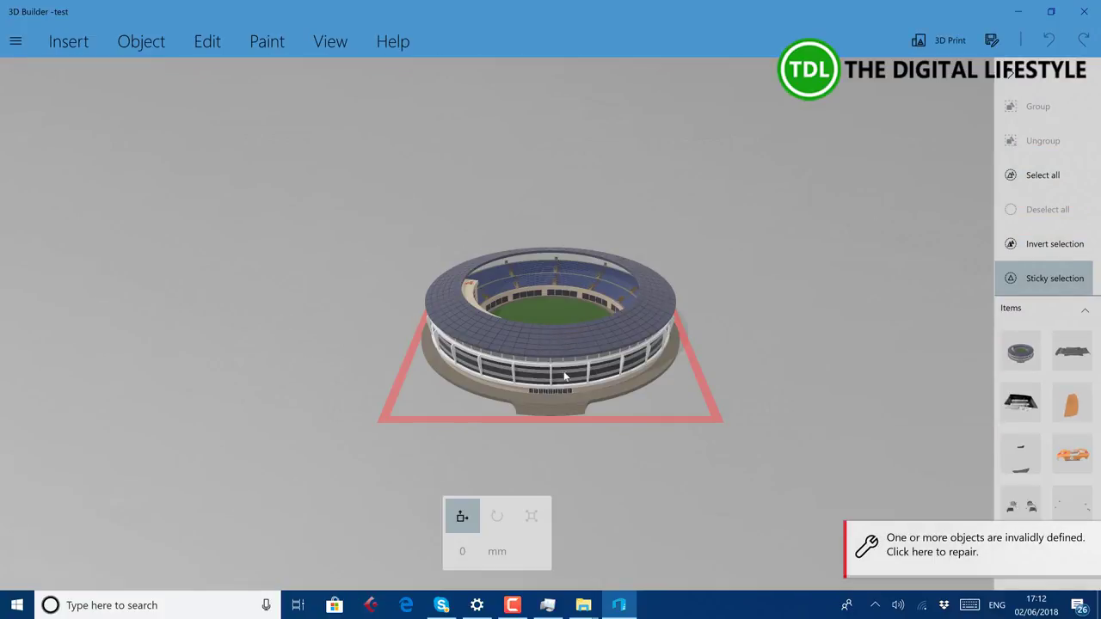
Select the stadium model and show its 70020 mm size with the Scale tool.
left_click(525, 347)
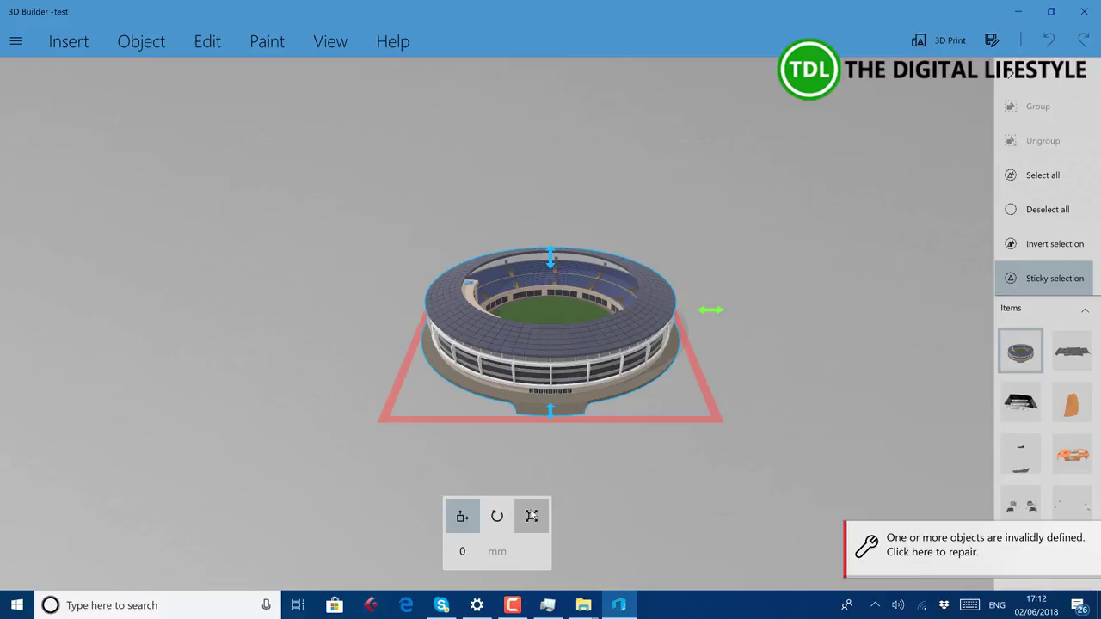
left_click(531, 516)
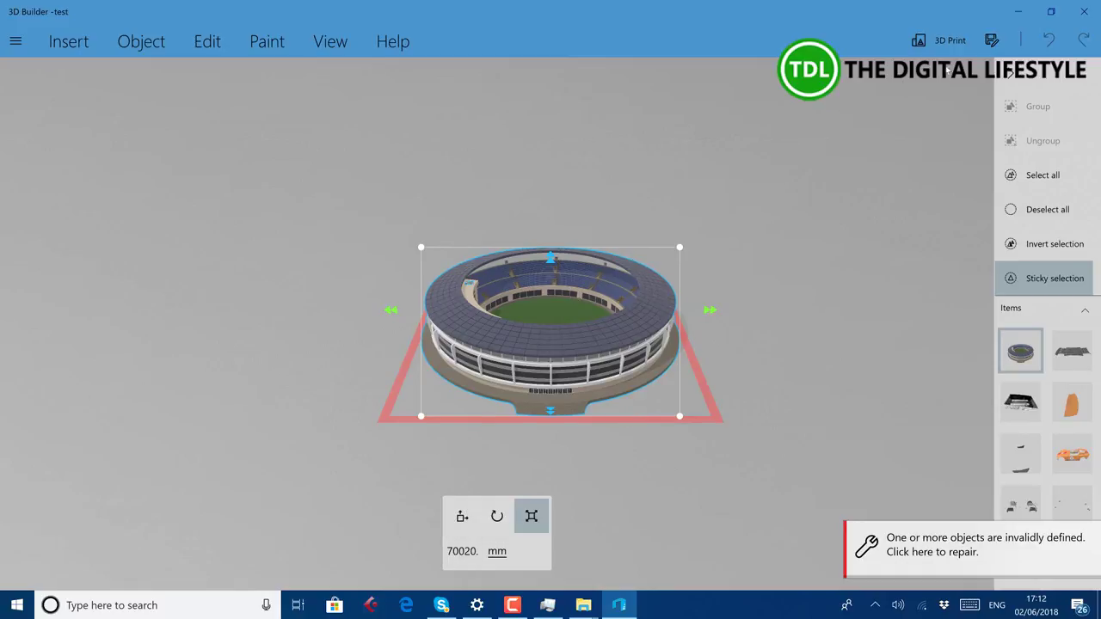
Close 3D Builder to return to the LocalState folder in File Explorer.
left_click(1083, 10)
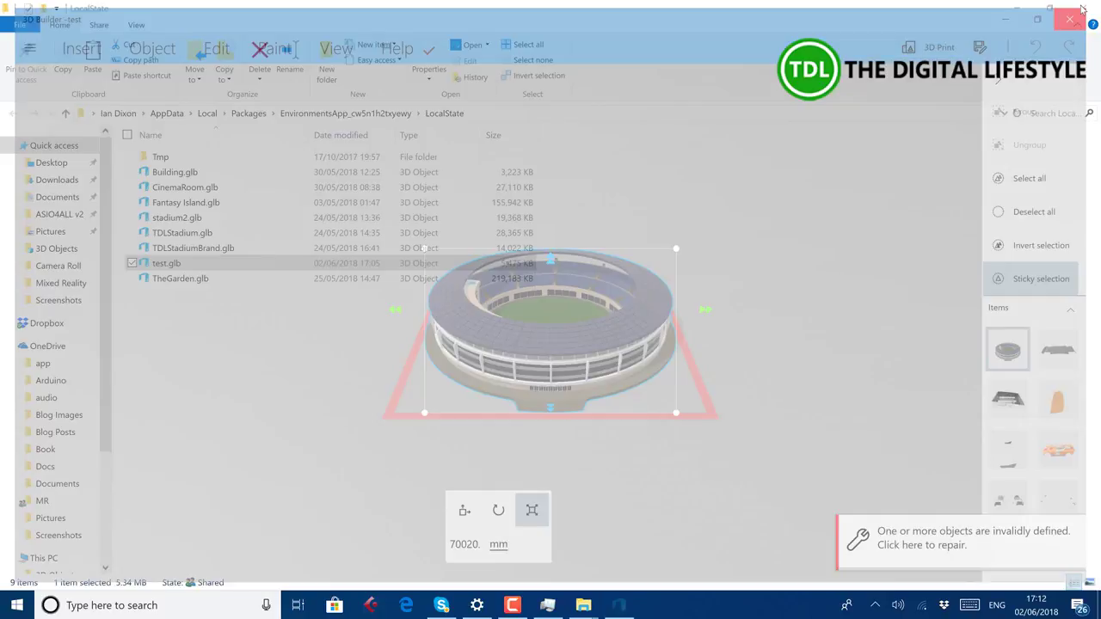